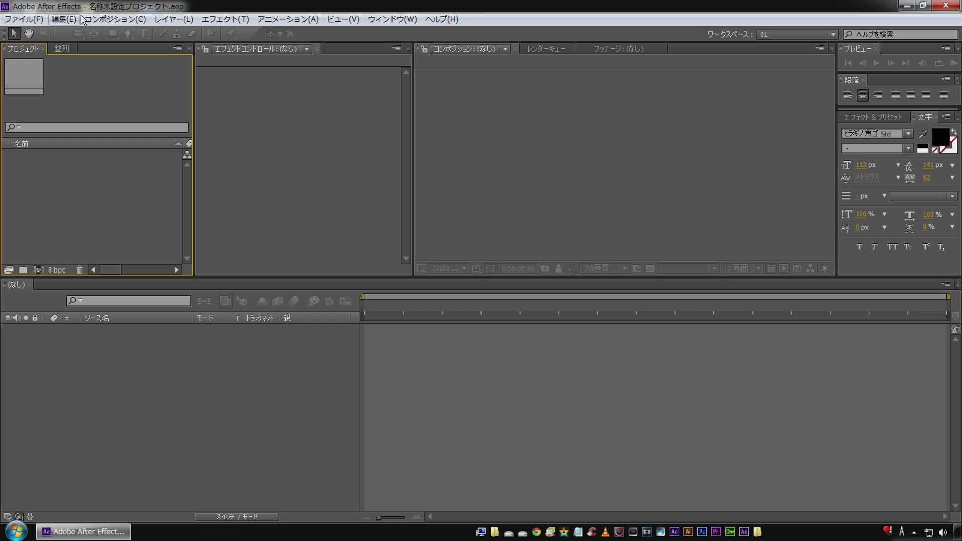
Create a 5-second 1280×720, 29.97 fps composition named cut_01 using the HDV/HDTV 720 preset.
{"action": "left_click", "coordinate": [115, 19]}
{"action": "left_click", "coordinate": [120, 36]}
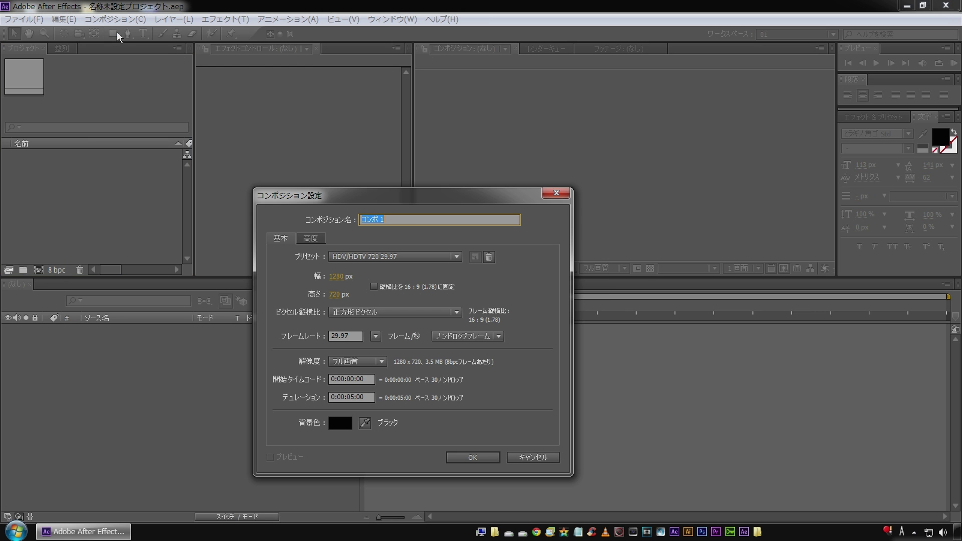
{"action": "type", "text": "cut_01"}
{"action": "left_click_drag", "start_coordinate": [373, 197], "coordinate": [433, 128]}
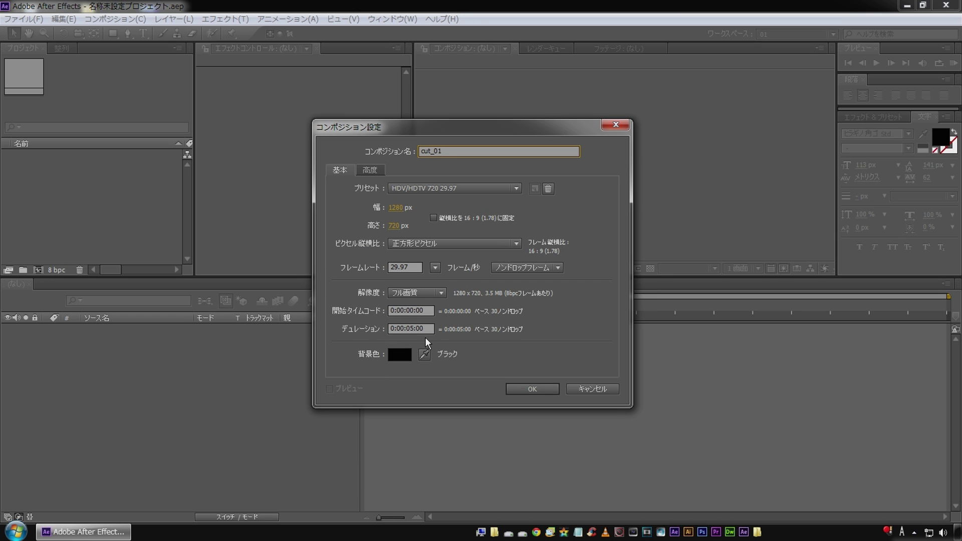
{"action": "left_click", "coordinate": [525, 391]}
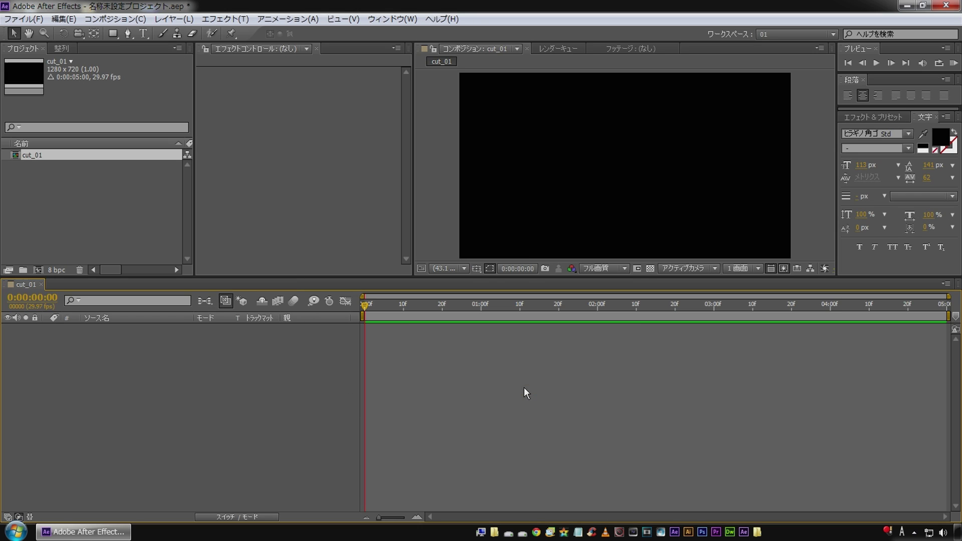
Create a white 1280×720 comp-size solid named BG_01 in cut_01.
{"action": "right_click", "coordinate": [152, 333]}
{"action": "mouse_move", "coordinate": [180, 341]}
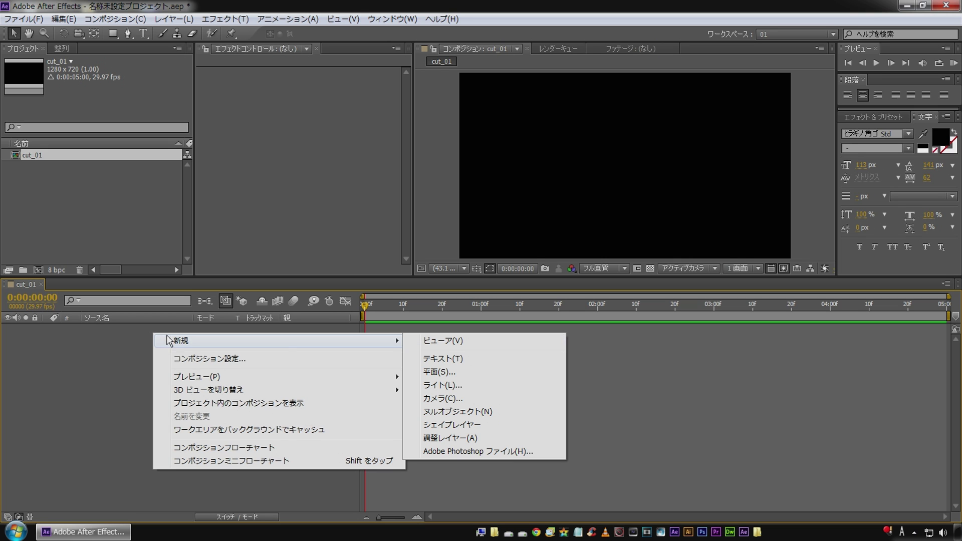
{"action": "left_click", "coordinate": [518, 372]}
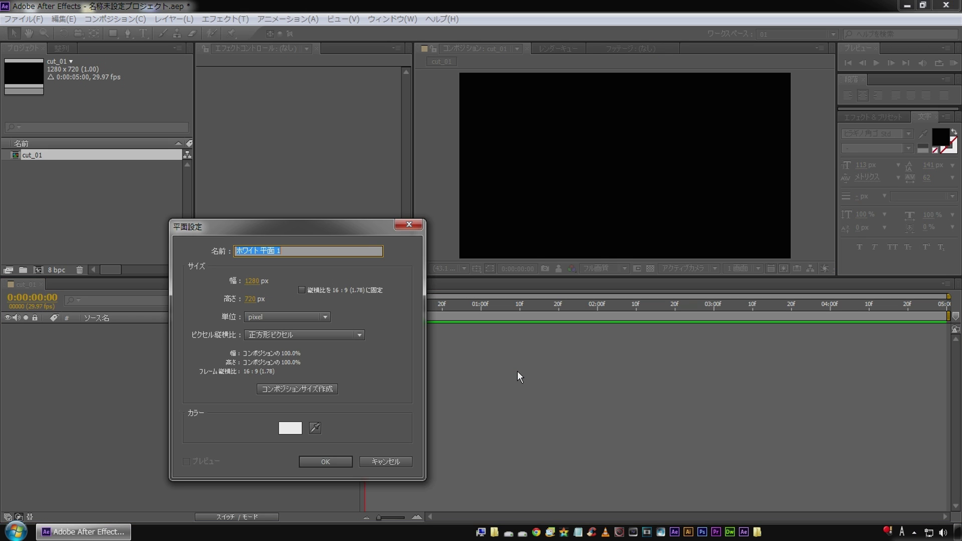
{"action": "type", "text": "BG"}
{"action": "left_click_drag", "start_coordinate": [265, 235], "coordinate": [413, 171]}
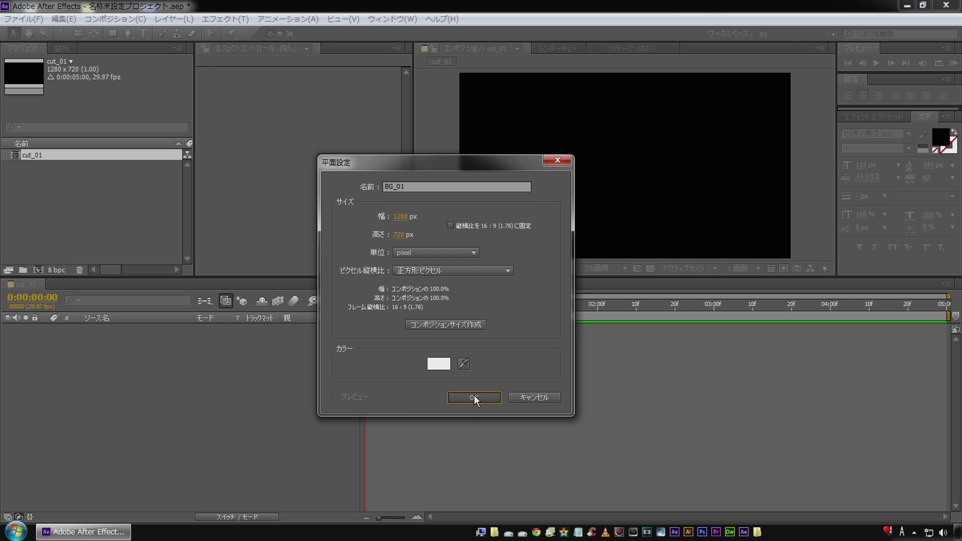
{"action": "left_click", "coordinate": [474, 397]}
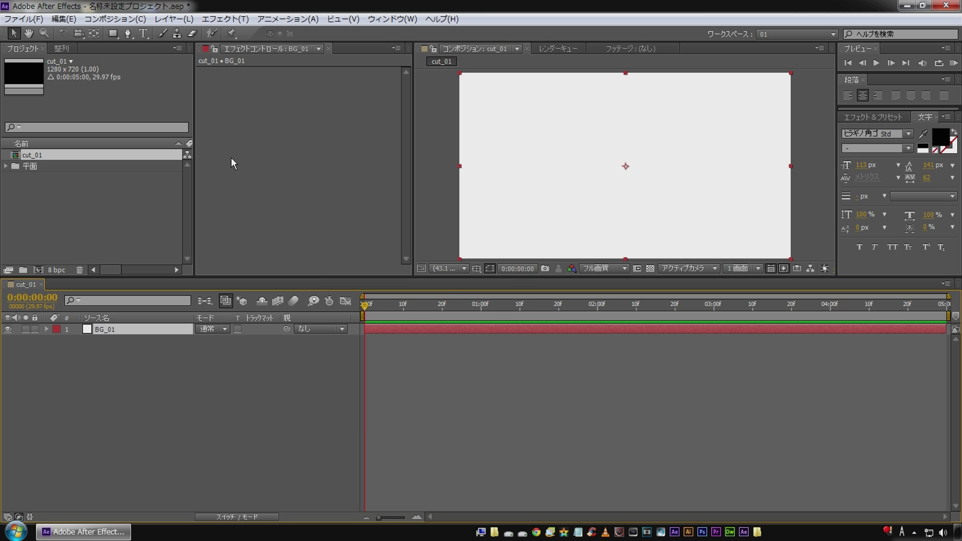
Type the title 'Text & Track Matte' as a horizontal text layer over the white background.
{"action": "left_click", "coordinate": [144, 34]}
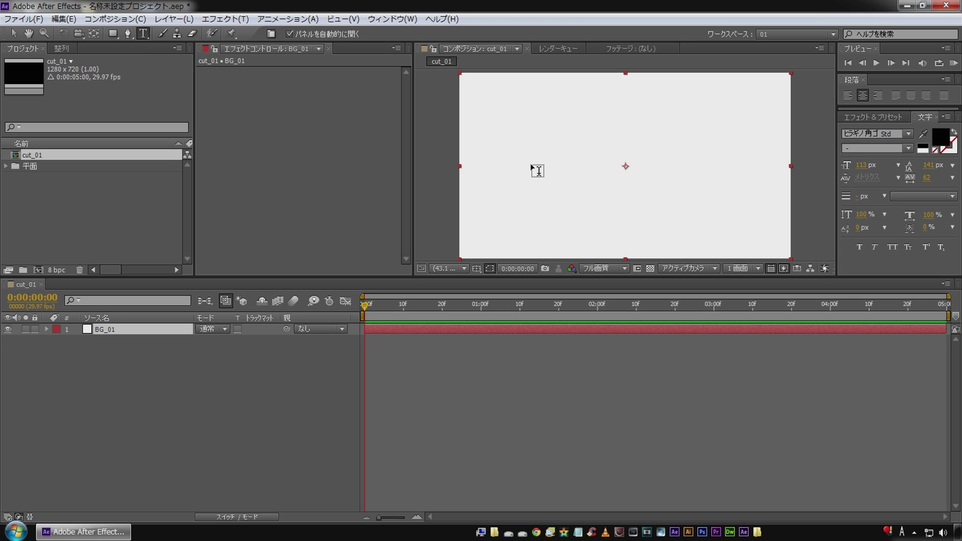
{"action": "left_click", "coordinate": [520, 172]}
{"action": "type", "text": "Text "}
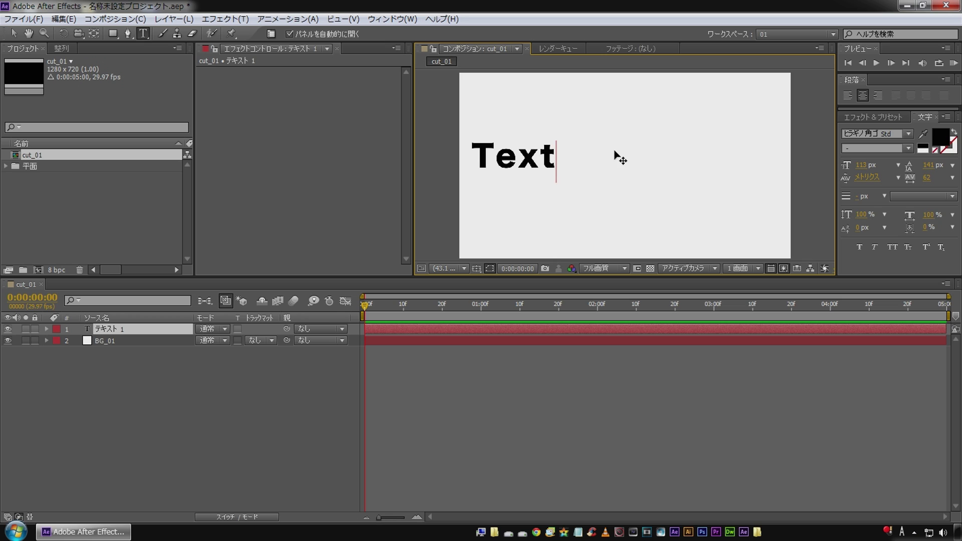
{"action": "type", "text": "&"}
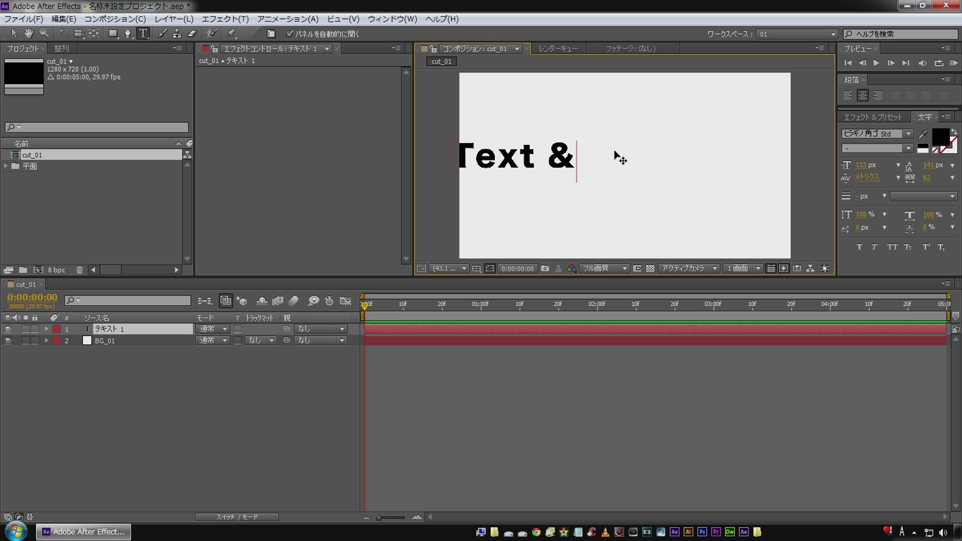
{"action": "type", "text": " Track "}
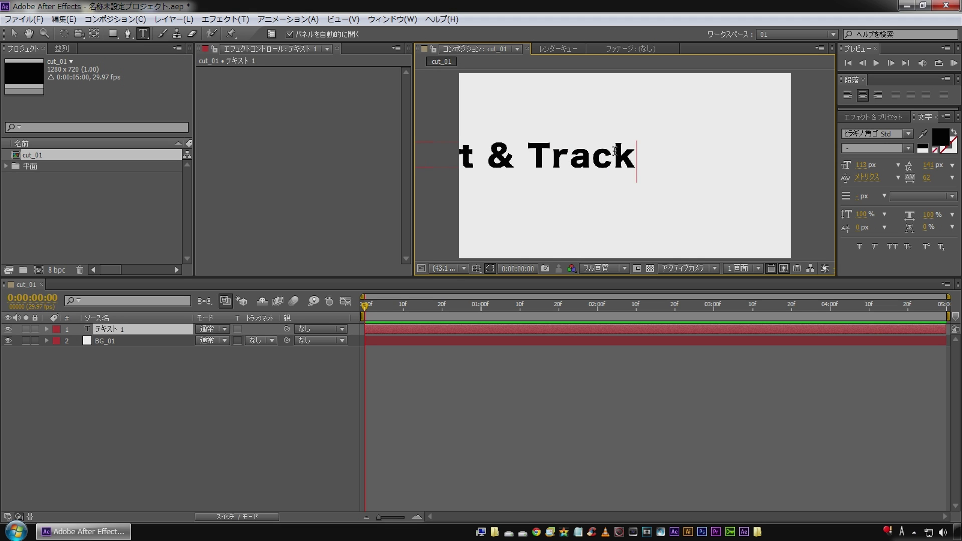
{"action": "type", "text": "Matte"}
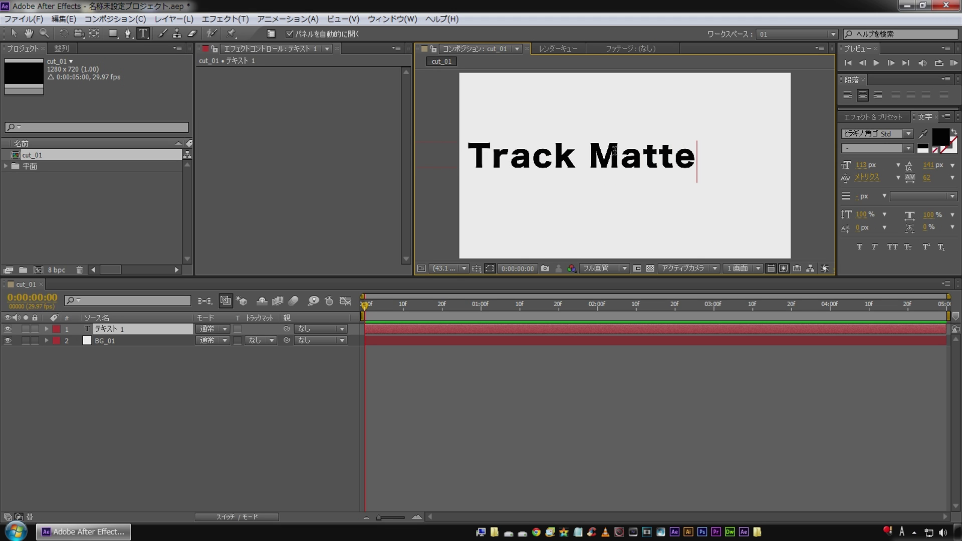
{"action": "left_click", "coordinate": [13, 33]}
{"action": "type", "text": "Text & Track Matte"}
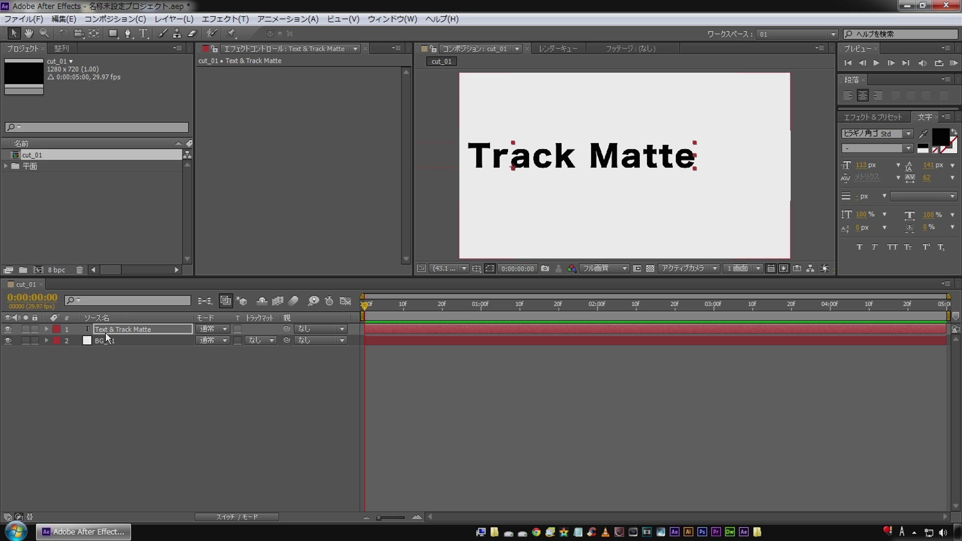
Scale the Text & Track Matte layer to 68% and centre it horizontally and vertically.
{"action": "left_click", "coordinate": [123, 332]}
{"action": "key", "text": "s"}
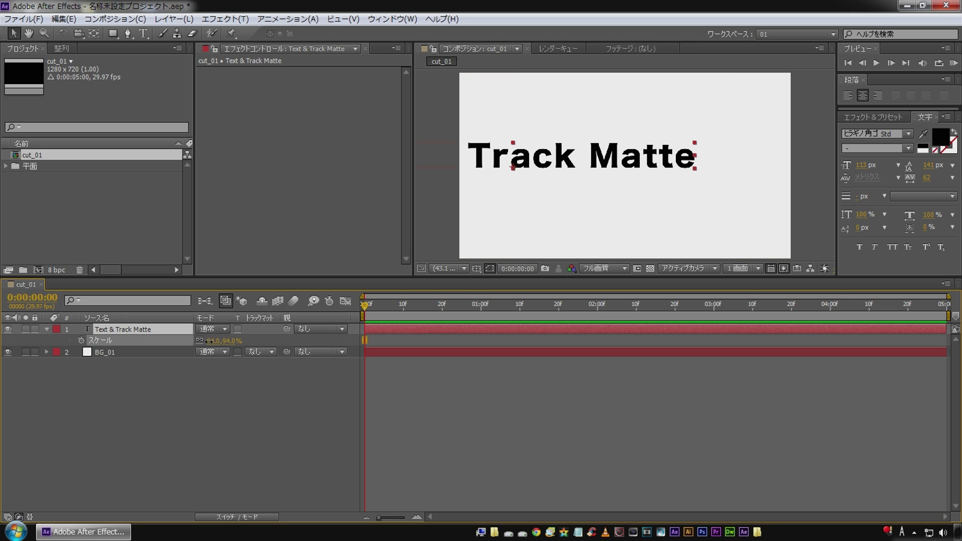
{"action": "left_click_drag", "start_coordinate": [208, 341], "coordinate": [175, 340]}
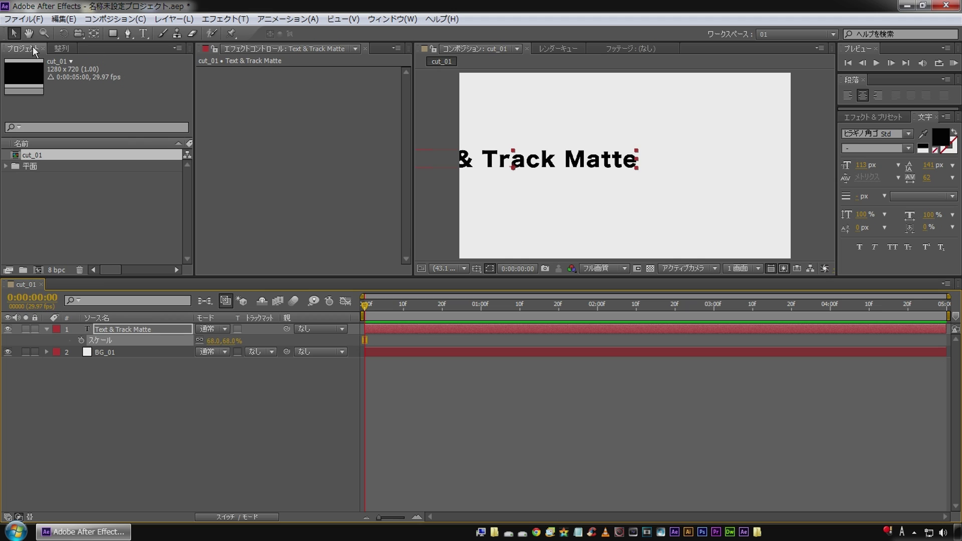
{"action": "left_click", "coordinate": [62, 48]}
{"action": "left_click", "coordinate": [32, 76]}
{"action": "left_click", "coordinate": [94, 76]}
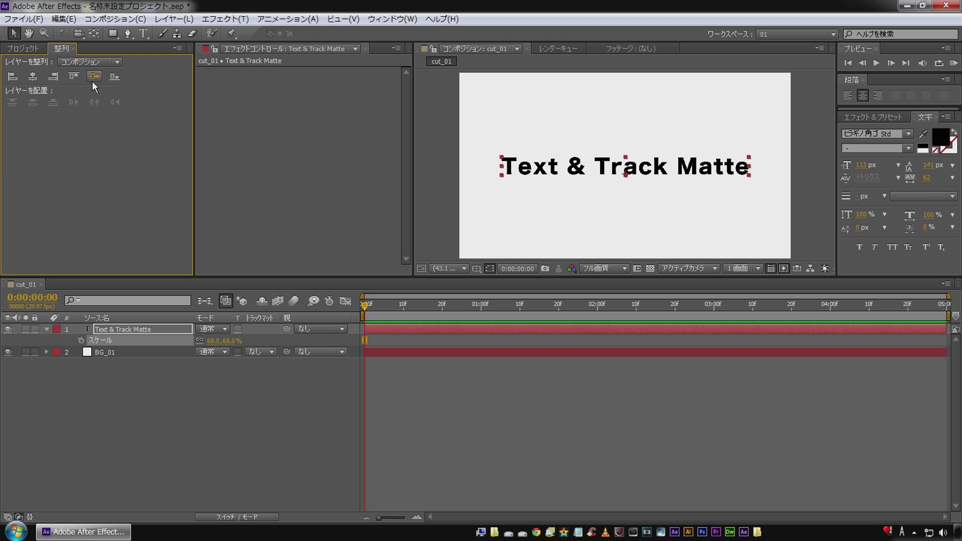
Put the title into text editing with the cursor after the T of 'Text'.
{"action": "left_click", "coordinate": [123, 368]}
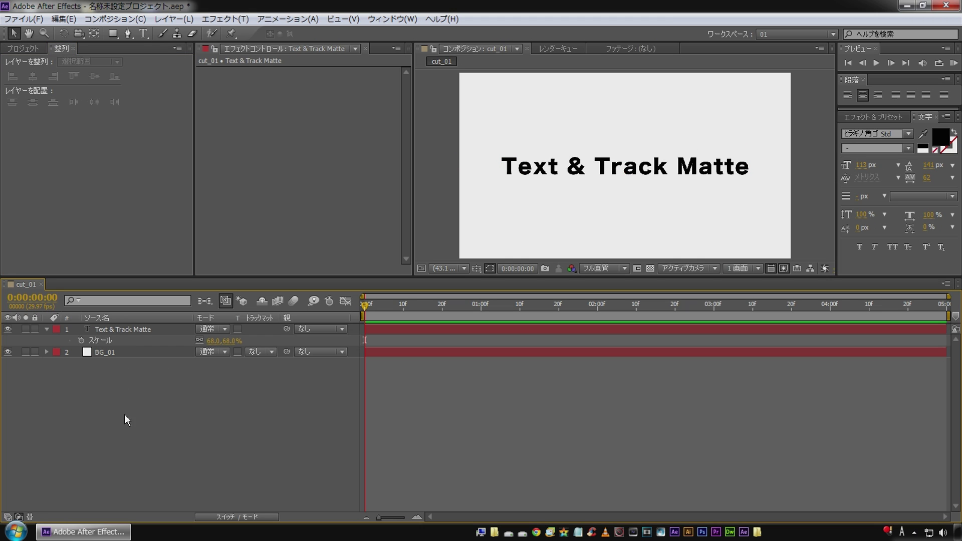
{"action": "double_click", "coordinate": [121, 329]}
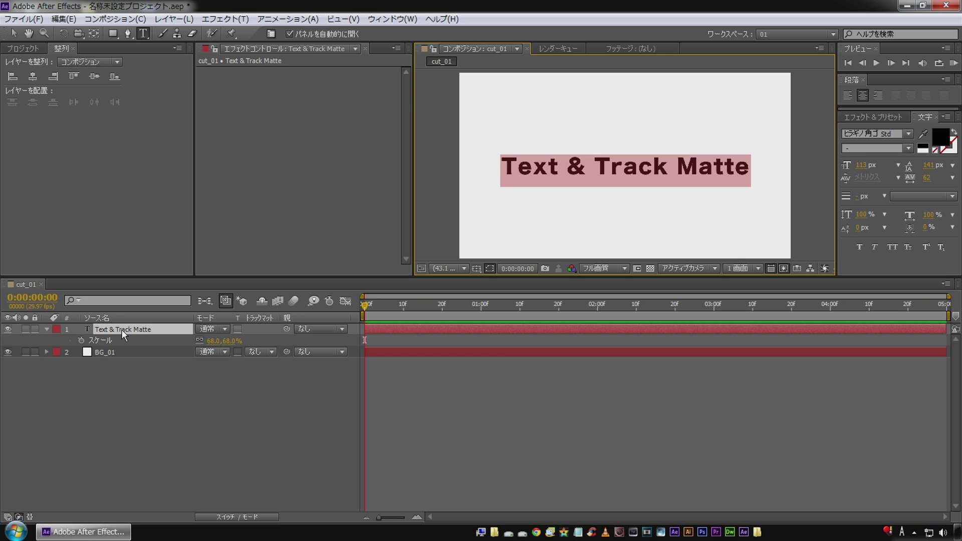
{"action": "left_click", "coordinate": [519, 173]}
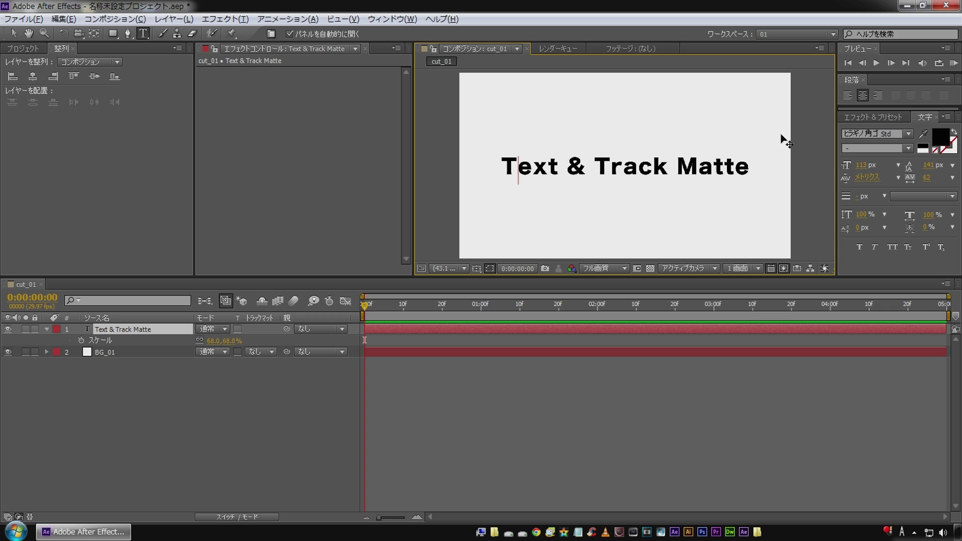
Tighten kerning between the letter pairs of 'Text' and around the ampersand.
{"action": "key", "text": "alt+Left"}
{"action": "key", "text": "alt+Left"}
{"action": "key", "text": "alt+Left"}
{"action": "key", "text": "Right"}
{"action": "key", "text": "Right"}
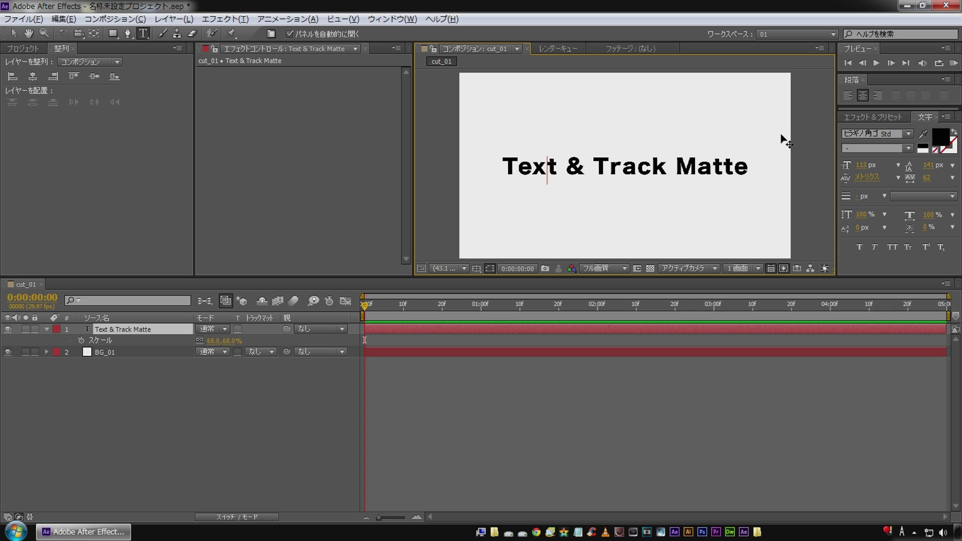
{"action": "key", "text": "alt+Left"}
{"action": "key", "text": "alt+Left"}
{"action": "key", "text": "Right"}
{"action": "key", "text": "alt+Left"}
{"action": "key", "text": "alt+Left"}
{"action": "key", "text": "alt+Left"}
{"action": "key", "text": "alt+Left"}
{"action": "key", "text": "Right"}
{"action": "key", "text": "Right"}
{"action": "key", "text": "alt+Left"}
{"action": "key", "text": "alt+Left"}
{"action": "key", "text": "alt+Left"}
{"action": "key", "text": "alt+Left"}
{"action": "key", "text": "alt+Left"}
{"action": "key", "text": "alt+Left"}
Tighten kerning within 'Track' and 'Matte' and the gap between them.
{"action": "key", "text": "Right"}
{"action": "key", "text": "Right"}
{"action": "key", "text": "alt+Left"}
{"action": "key", "text": "alt+Left"}
{"action": "key", "text": "Right"}
{"action": "key", "text": "alt+Left"}
{"action": "key", "text": "Right"}
{"action": "key", "text": "alt+Left"}
{"action": "key", "text": "Right"}
{"action": "key", "text": "Right"}
{"action": "key", "text": "alt+Left"}
{"action": "key", "text": "Right"}
{"action": "key", "text": "alt+Left"}
{"action": "key", "text": "alt+Left"}
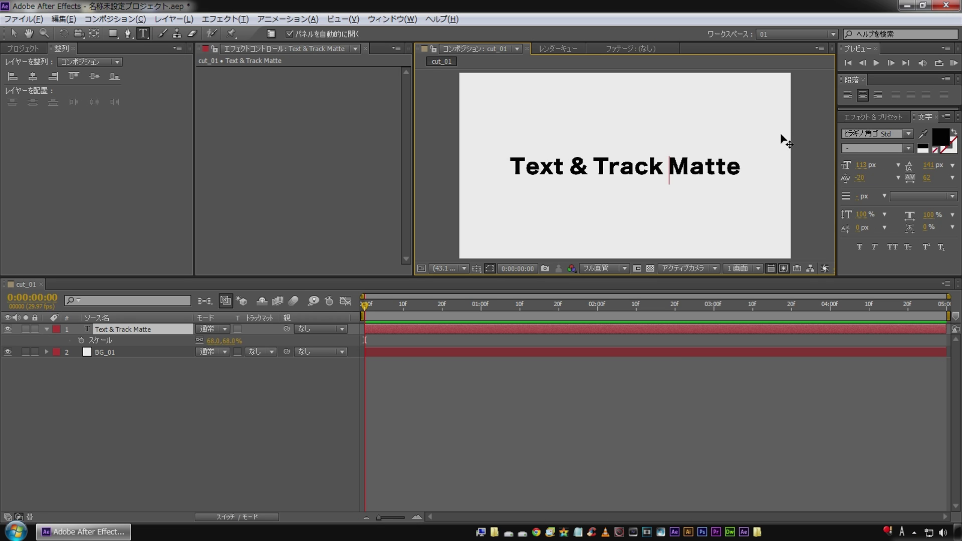
{"action": "key", "text": "Right"}
{"action": "key", "text": "alt+Left"}
{"action": "key", "text": "Right"}
{"action": "key", "text": "alt+Left"}
{"action": "key", "text": "Right"}
{"action": "key", "text": "Right"}
{"action": "key", "text": "Left"}
{"action": "key", "text": "Left"}
{"action": "key", "text": "Left"}
{"action": "key", "text": "Left"}
{"action": "key", "text": "Left"}
{"action": "key", "text": "Left"}
{"action": "key", "text": "Left"}
{"action": "key", "text": "Left"}
{"action": "key", "text": "Left"}
{"action": "key", "text": "Left"}
{"action": "key", "text": "Left"}
{"action": "key", "text": "Left"}
{"action": "key", "text": "Left"}
{"action": "key", "text": "Left"}
{"action": "key", "text": "Left"}
{"action": "key", "text": "Left"}
{"action": "key", "text": "alt+Left"}
Commit the kerned title, re-centre it in the frame, and select BG_01.
{"action": "left_click", "coordinate": [118, 329]}
{"action": "left_click", "coordinate": [95, 75]}
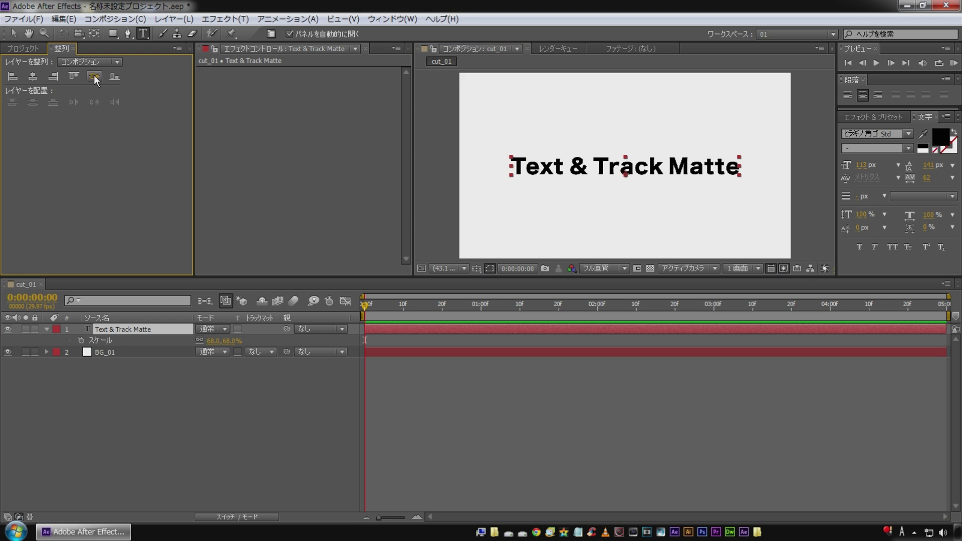
{"action": "left_click", "coordinate": [176, 419]}
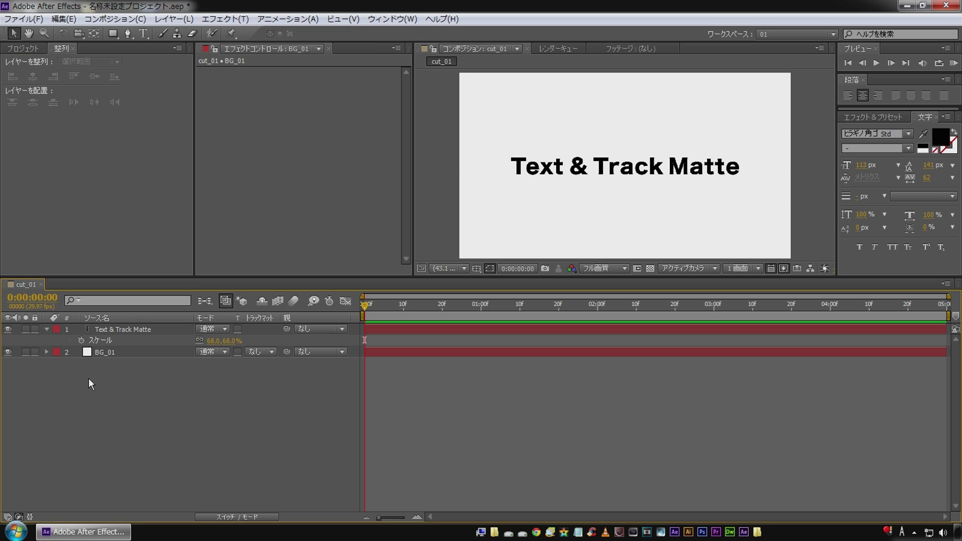
{"action": "left_click", "coordinate": [105, 354]}
Apply a 4-Color Gradient to BG_01 and set its first colour to white.
{"action": "right_click", "coordinate": [310, 130]}
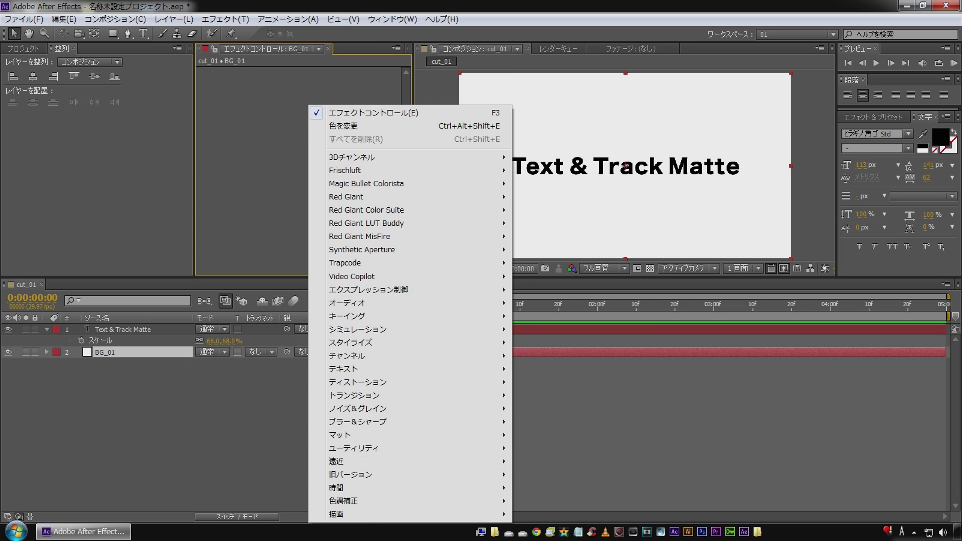
{"action": "mouse_move", "coordinate": [371, 517]}
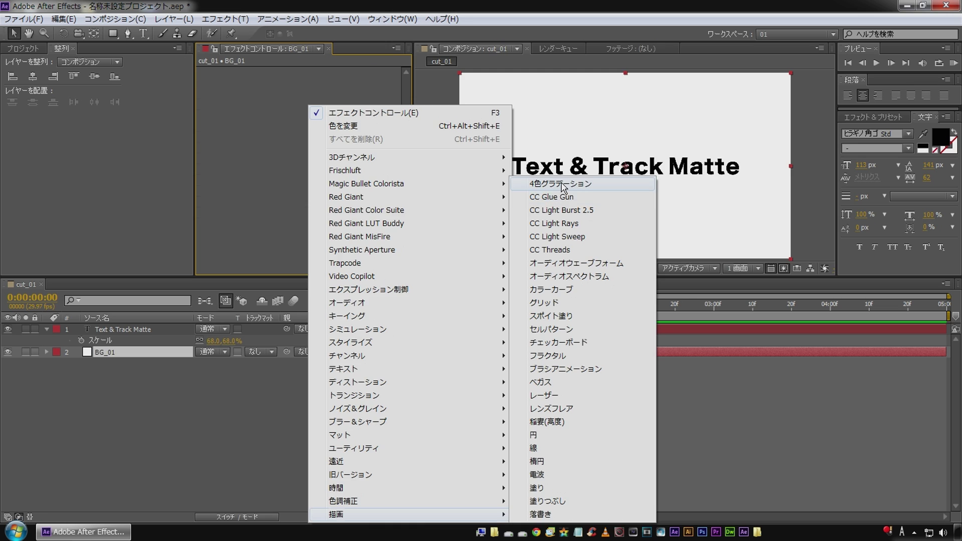
{"action": "left_click", "coordinate": [564, 184]}
{"action": "left_click", "coordinate": [319, 105]}
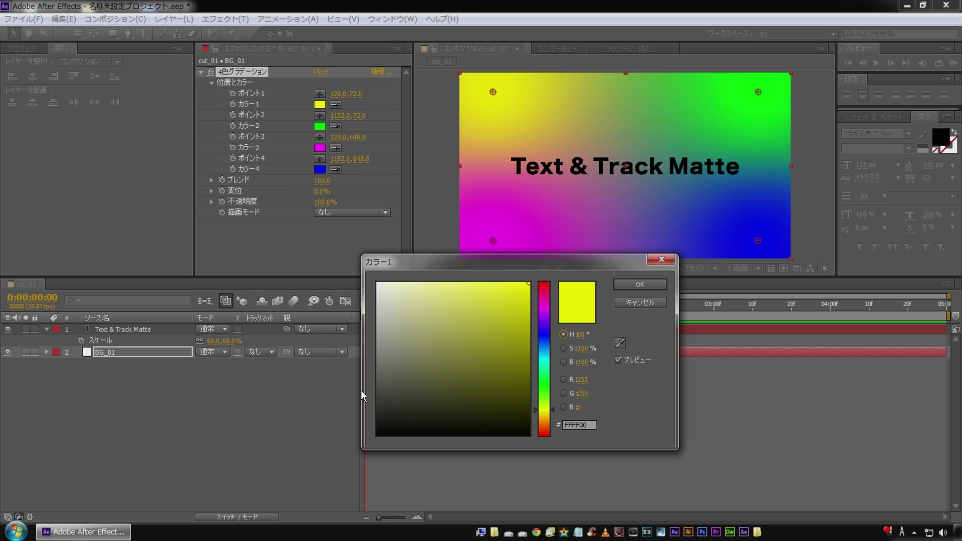
{"action": "left_click_drag", "start_coordinate": [414, 329], "coordinate": [346, 267]}
{"action": "key", "text": "Return"}
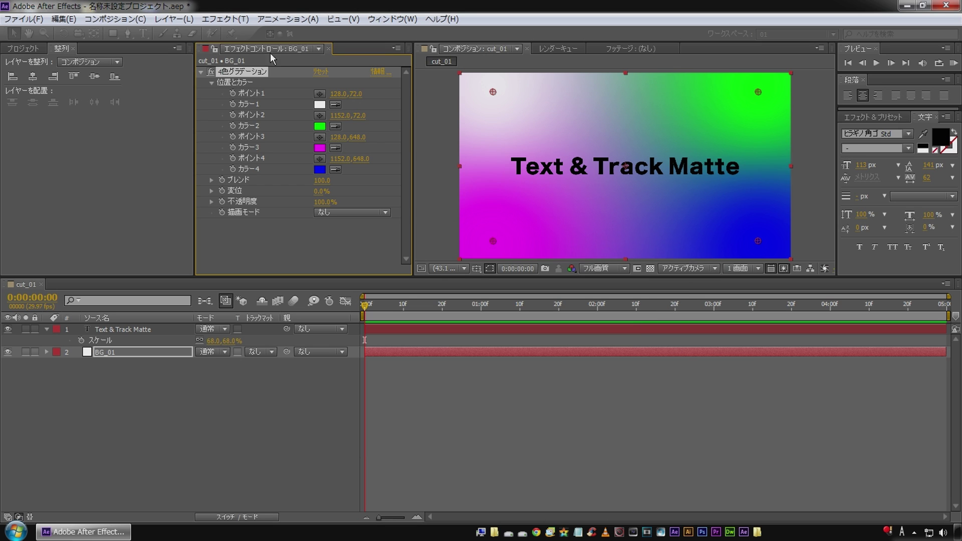
Make gradient colours 2, 3 and 4 white as well.
{"action": "left_click", "coordinate": [335, 126]}
{"action": "left_click", "coordinate": [320, 104]}
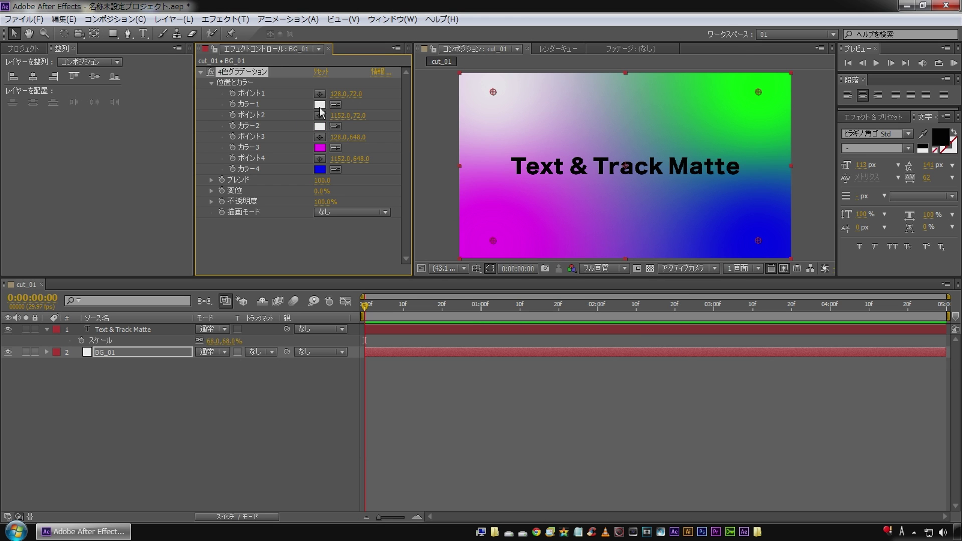
{"action": "left_click", "coordinate": [335, 148]}
{"action": "left_click", "coordinate": [321, 125]}
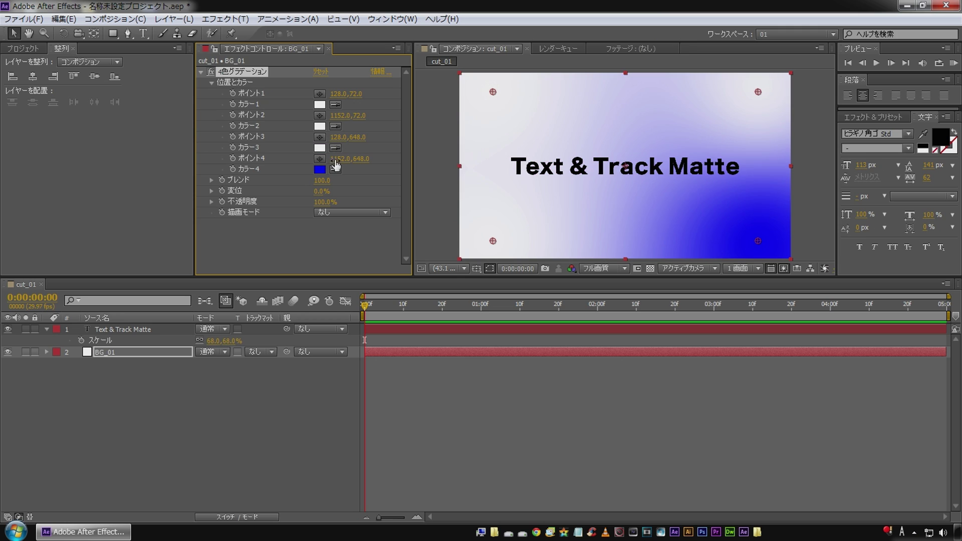
{"action": "left_click", "coordinate": [338, 168]}
{"action": "left_click", "coordinate": [319, 148]}
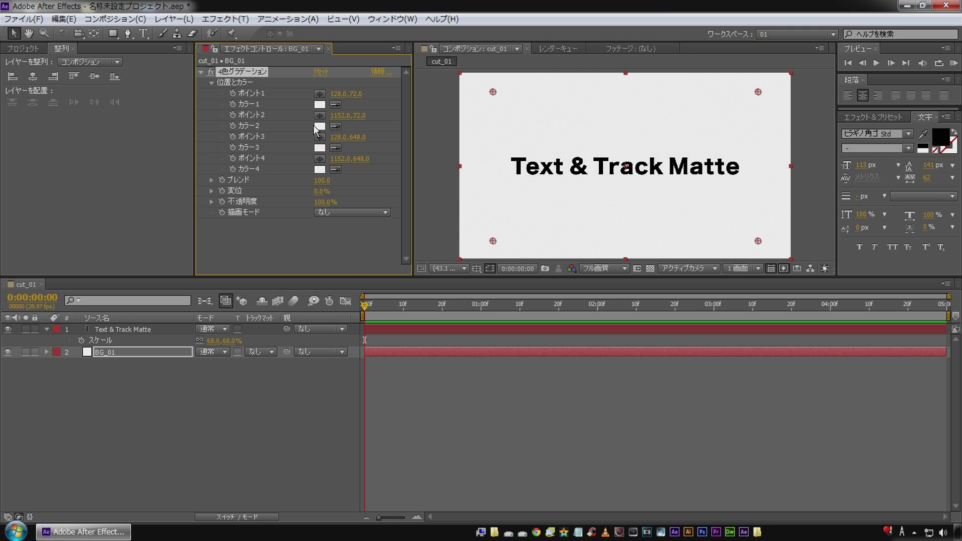
Set gradient colour 2 to grey AAAAAA and colours 3 and 4 to mid grey.
{"action": "left_click", "coordinate": [319, 126]}
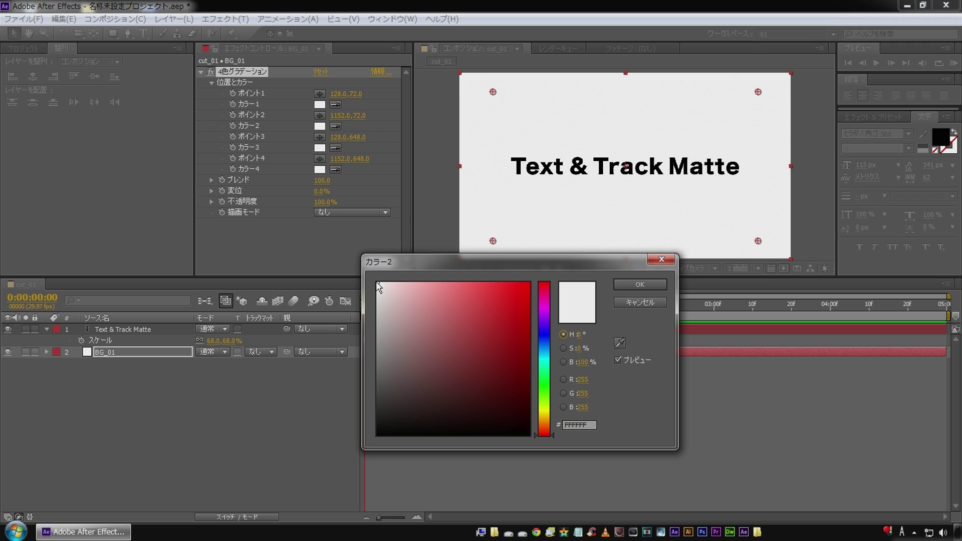
{"action": "left_click_drag", "start_coordinate": [377, 286], "coordinate": [354, 349]}
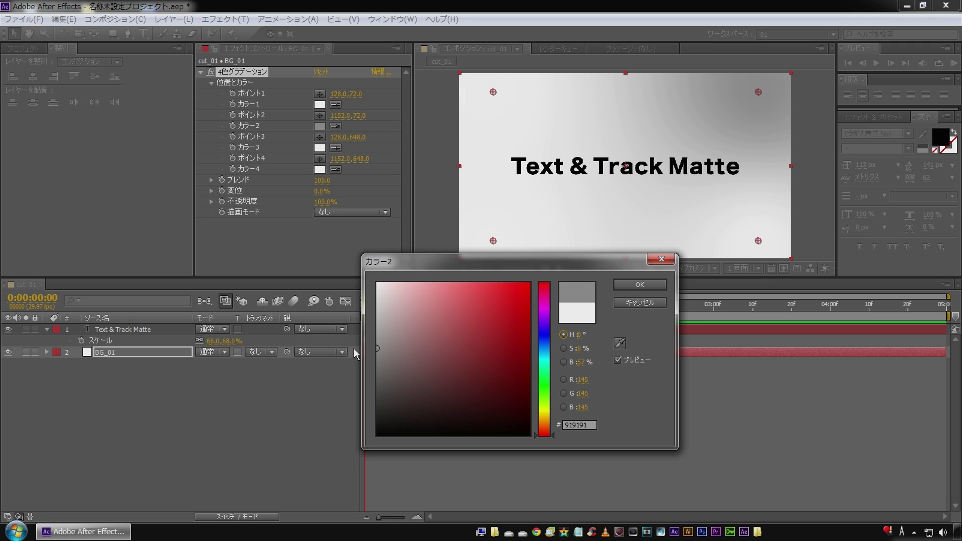
{"action": "left_click", "coordinate": [621, 284]}
{"action": "left_click", "coordinate": [319, 147]}
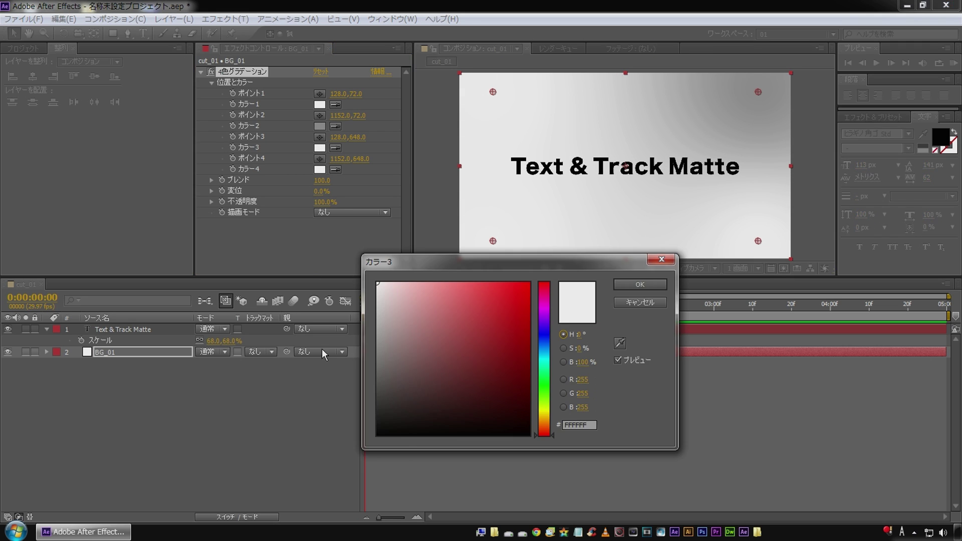
{"action": "left_click_drag", "start_coordinate": [378, 293], "coordinate": [355, 349]}
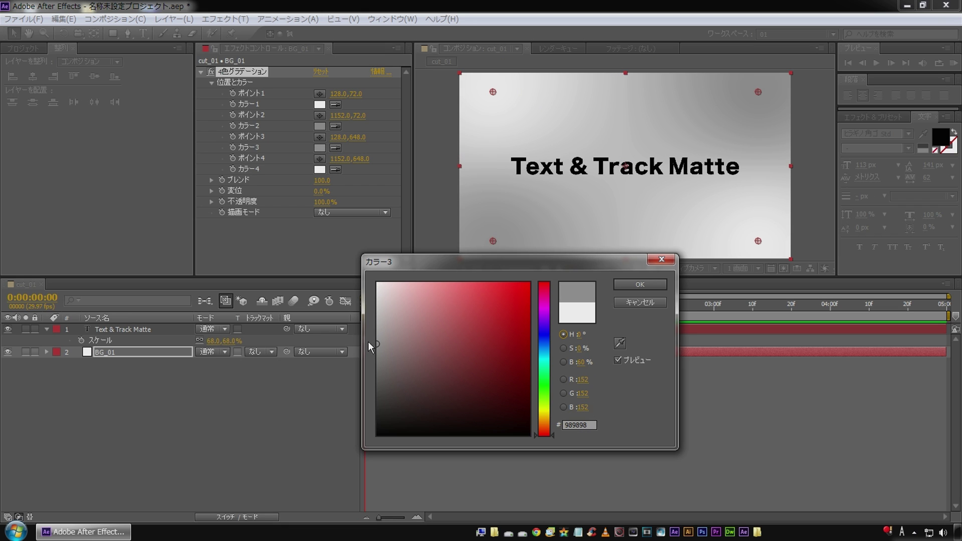
{"action": "left_click", "coordinate": [625, 284]}
{"action": "left_click", "coordinate": [319, 170]}
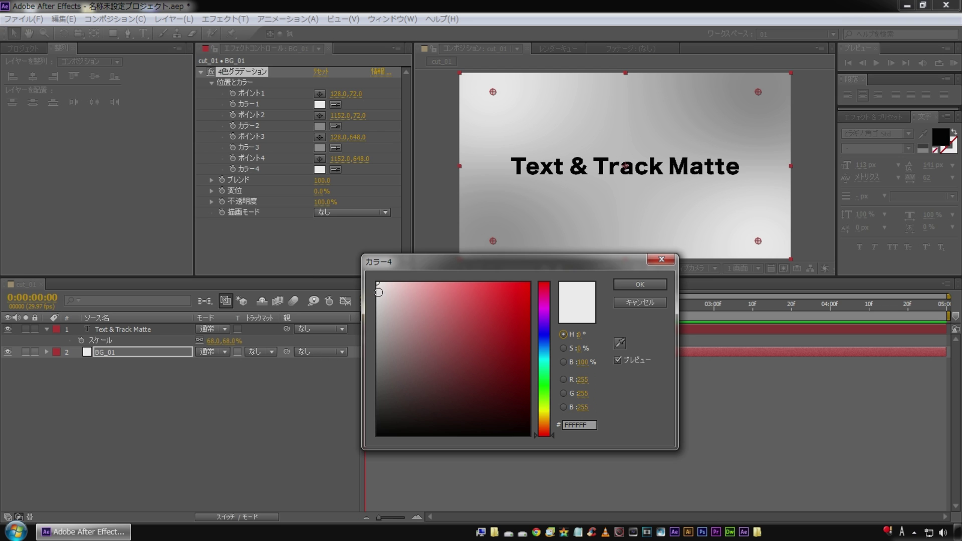
{"action": "left_click_drag", "start_coordinate": [382, 287], "coordinate": [376, 345]}
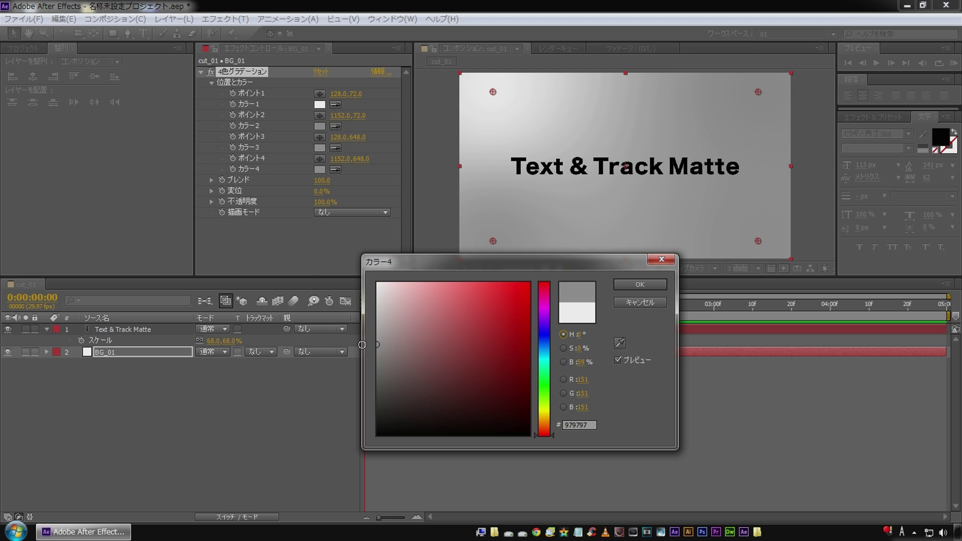
{"action": "left_click", "coordinate": [622, 286]}
Move Point 1 to the title's centre, push Point 3 past the bottom-left, and lighten Colour 3.
{"action": "left_click_drag", "start_coordinate": [493, 92], "coordinate": [604, 173]}
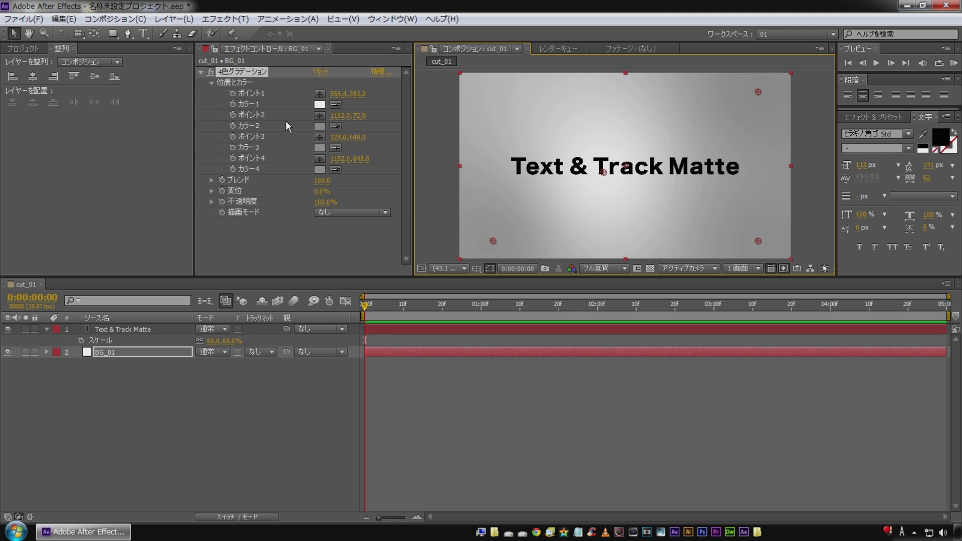
{"action": "left_click_drag", "start_coordinate": [346, 137], "coordinate": [306, 143]}
{"action": "left_click_drag", "start_coordinate": [474, 241], "coordinate": [450, 250]}
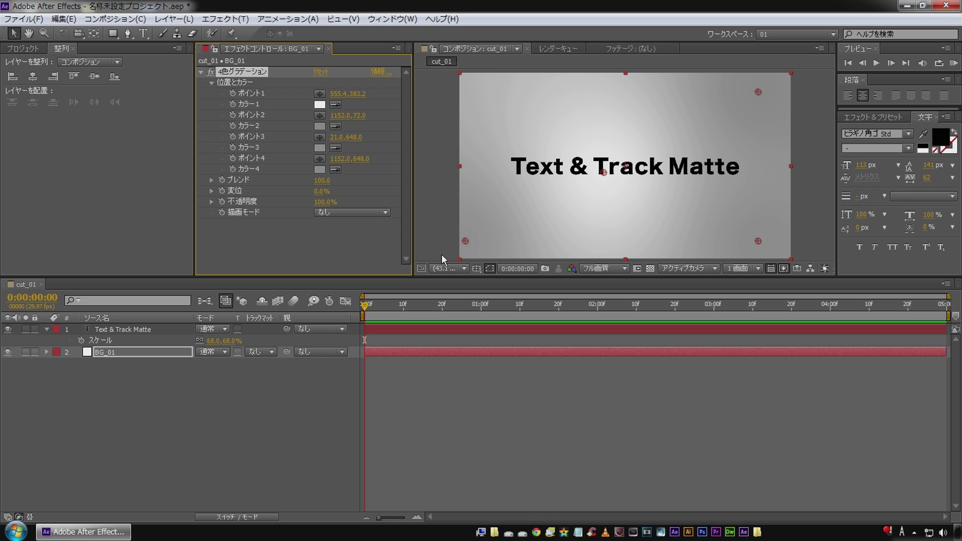
{"action": "left_click", "coordinate": [320, 148]}
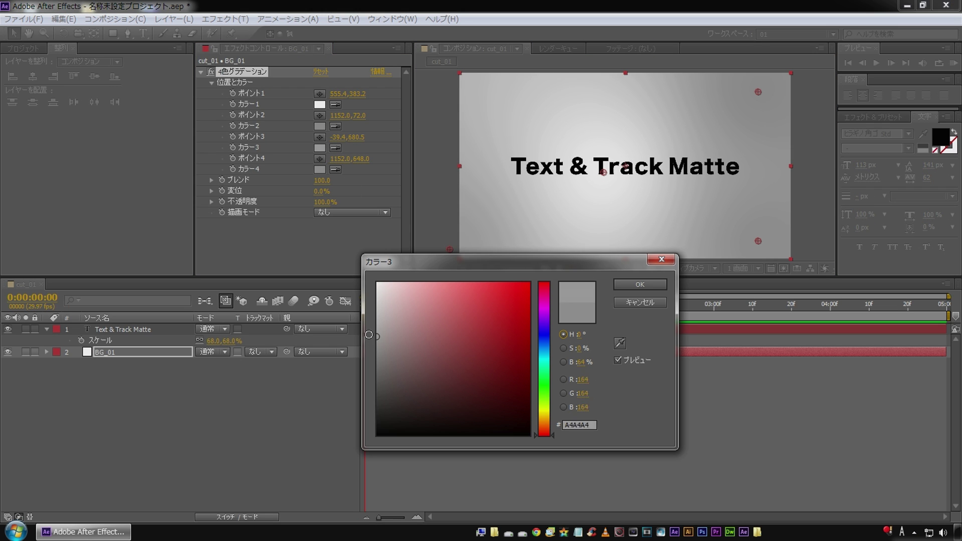
{"action": "left_click_drag", "start_coordinate": [369, 335], "coordinate": [363, 331]}
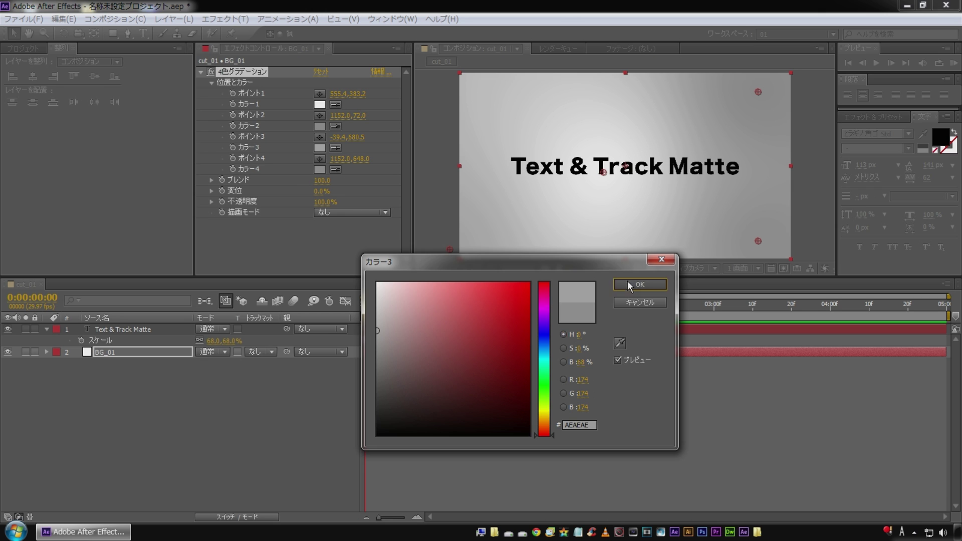
{"action": "left_click", "coordinate": [628, 282]}
{"action": "left_click", "coordinate": [320, 149]}
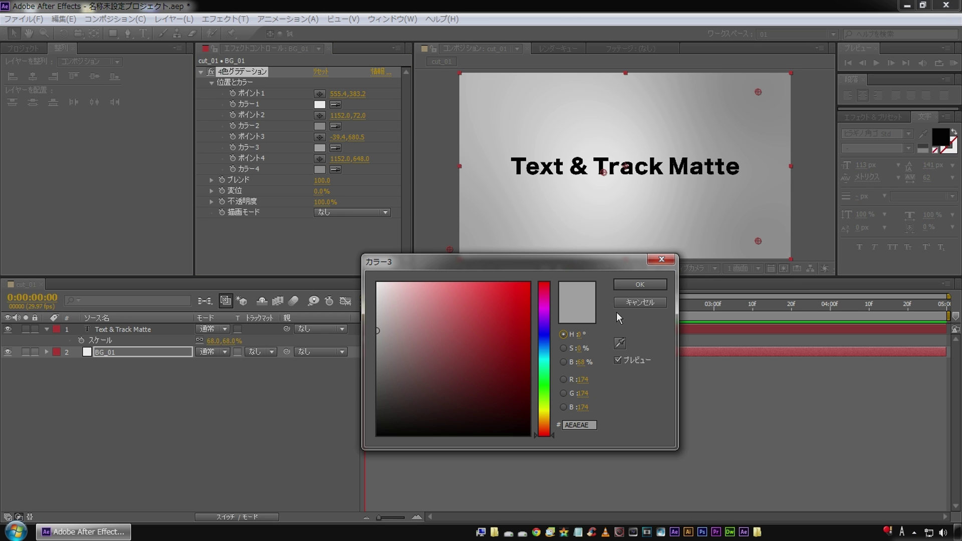
{"action": "left_click", "coordinate": [639, 301]}
Lighten Colour 2 to match, push Point 4 past the bottom-right, and lighten Colour 4.
{"action": "left_click", "coordinate": [321, 128]}
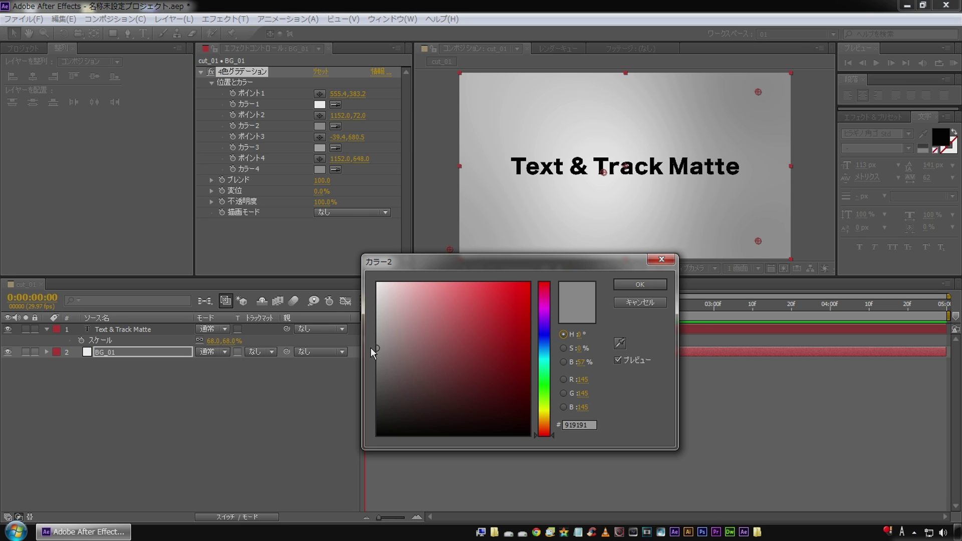
{"action": "left_click_drag", "start_coordinate": [378, 348], "coordinate": [355, 331]}
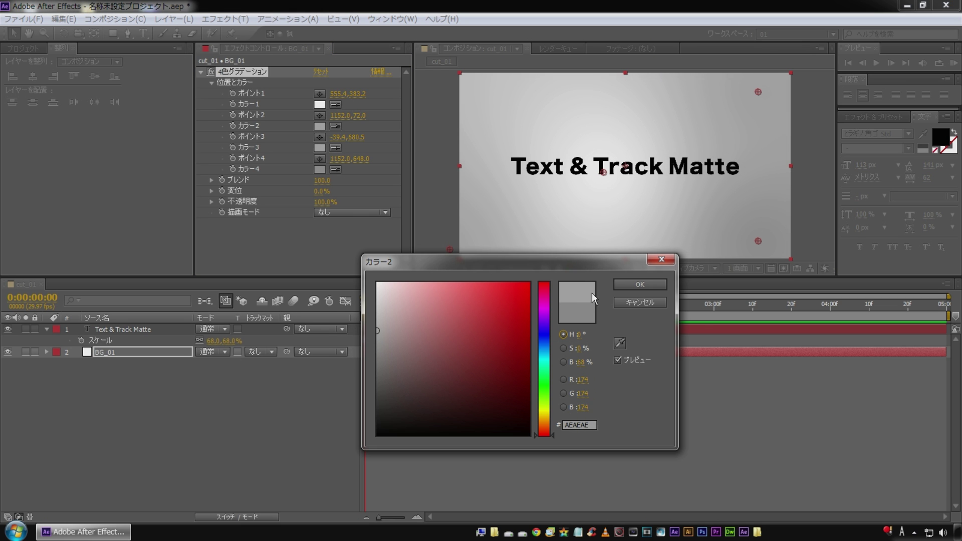
{"action": "left_click", "coordinate": [636, 284]}
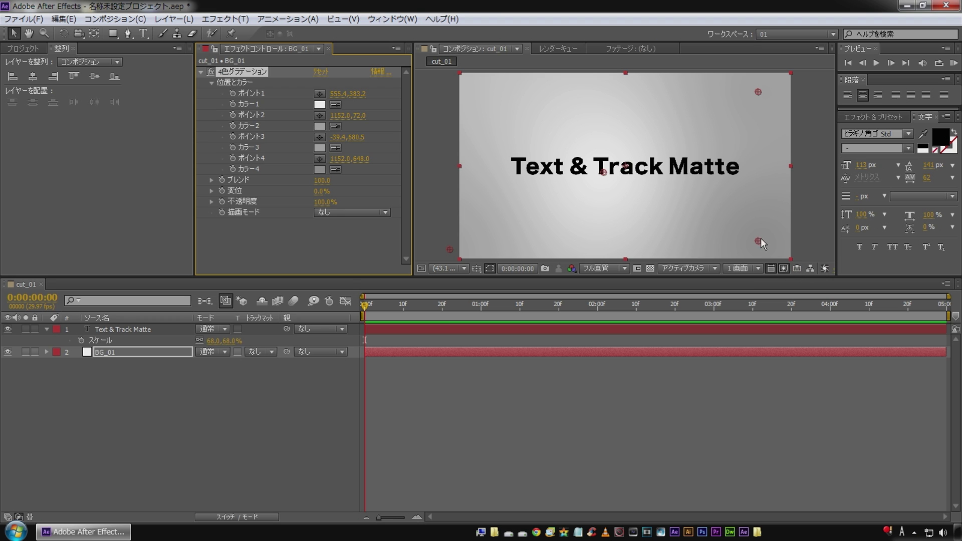
{"action": "left_click_drag", "start_coordinate": [784, 242], "coordinate": [799, 242]}
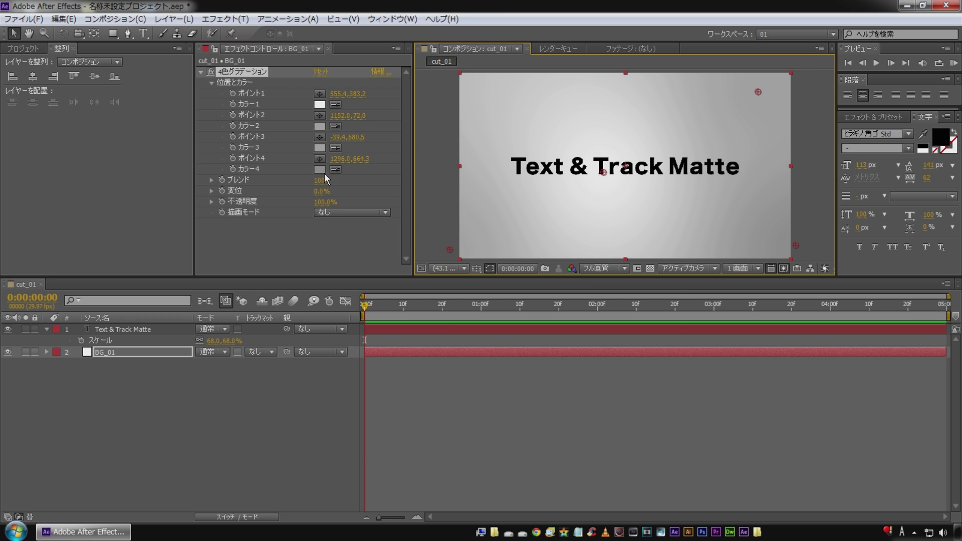
{"action": "left_click", "coordinate": [320, 170]}
{"action": "left_click_drag", "start_coordinate": [375, 341], "coordinate": [371, 337]}
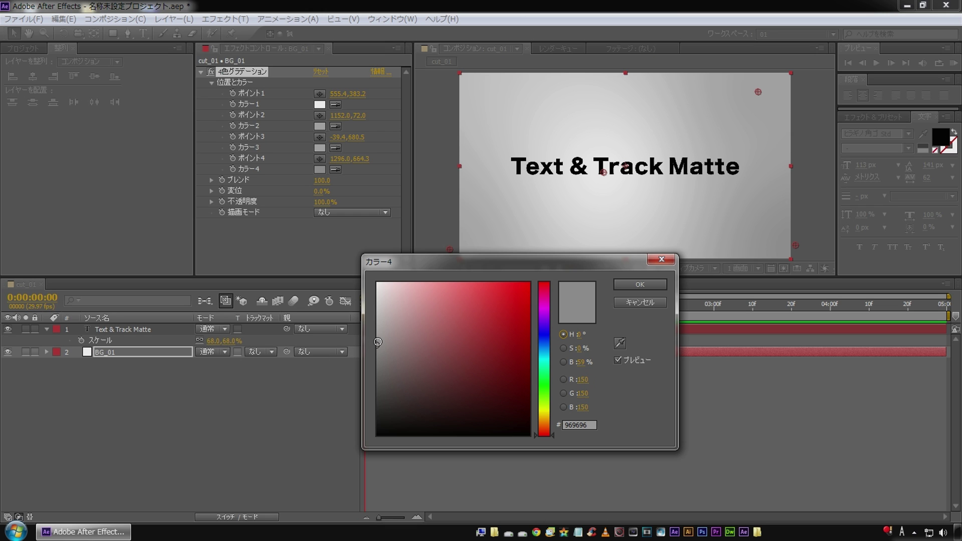
{"action": "left_click", "coordinate": [640, 284]}
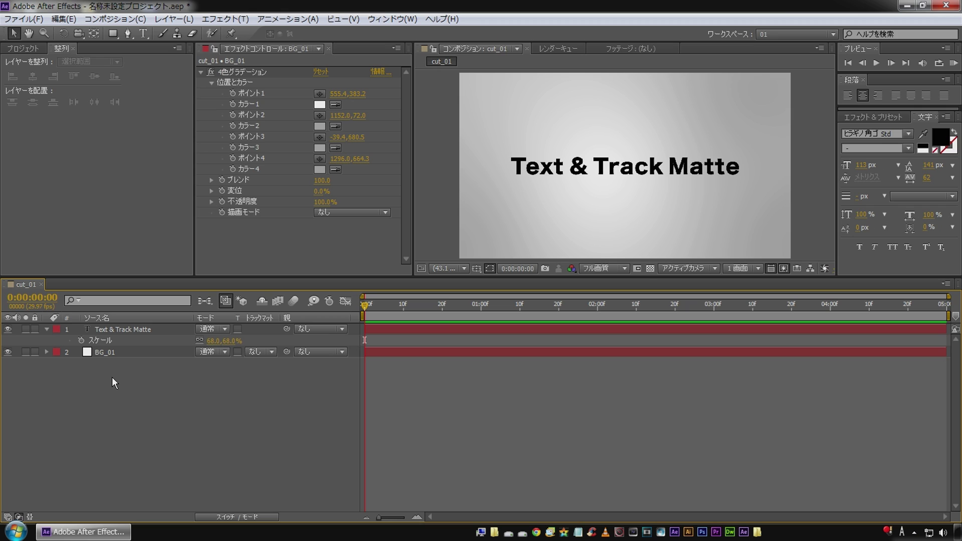
Create a new composition named matte_01.
{"action": "left_click", "coordinate": [119, 329]}
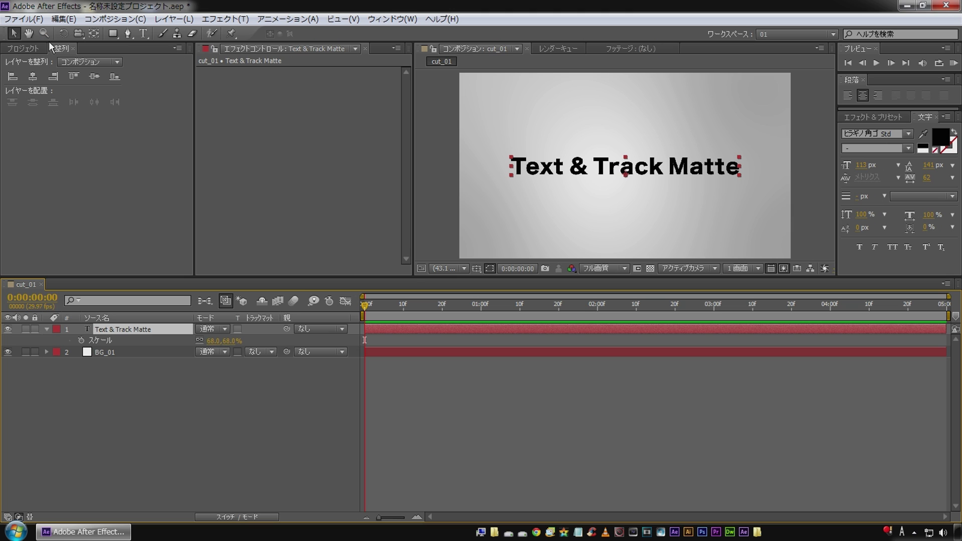
{"action": "left_click", "coordinate": [110, 19]}
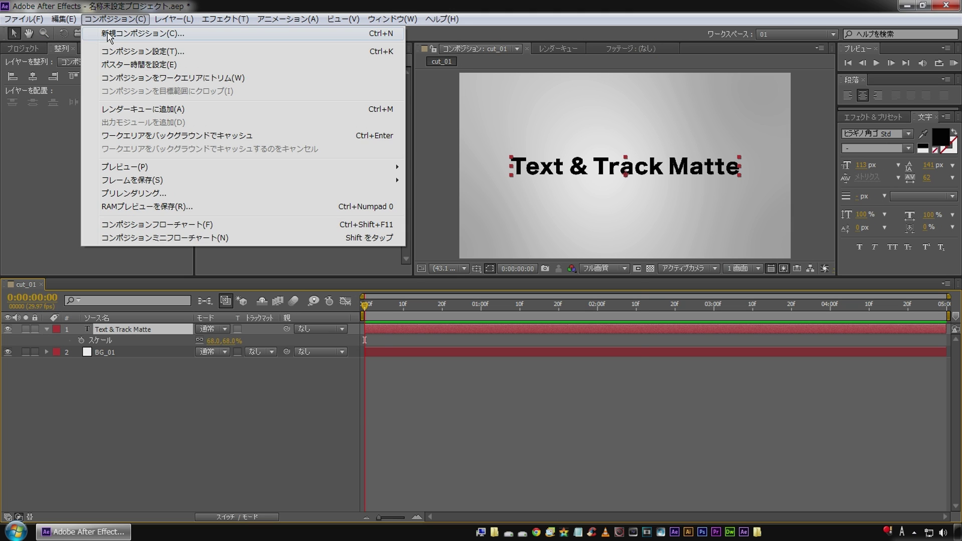
{"action": "left_click", "coordinate": [107, 32]}
{"action": "type", "text": "matte_01"}
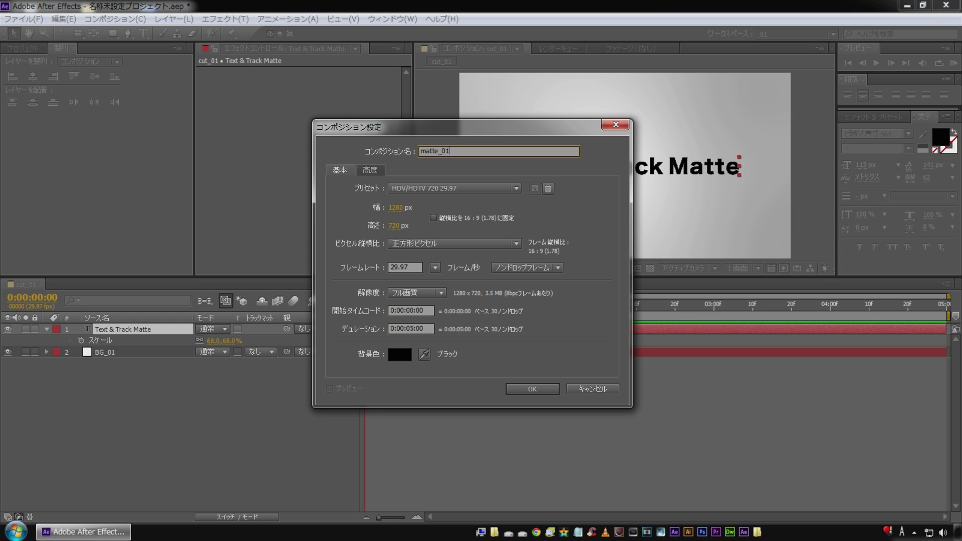
{"action": "left_click", "coordinate": [547, 392]}
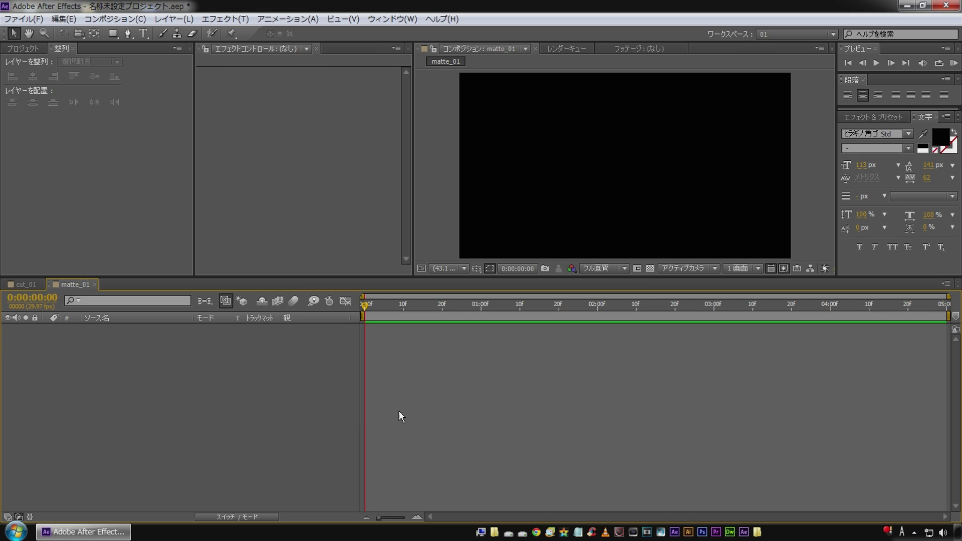
Add a white full-frame solid named BG_01 to matte_01.
{"action": "right_click", "coordinate": [104, 345]}
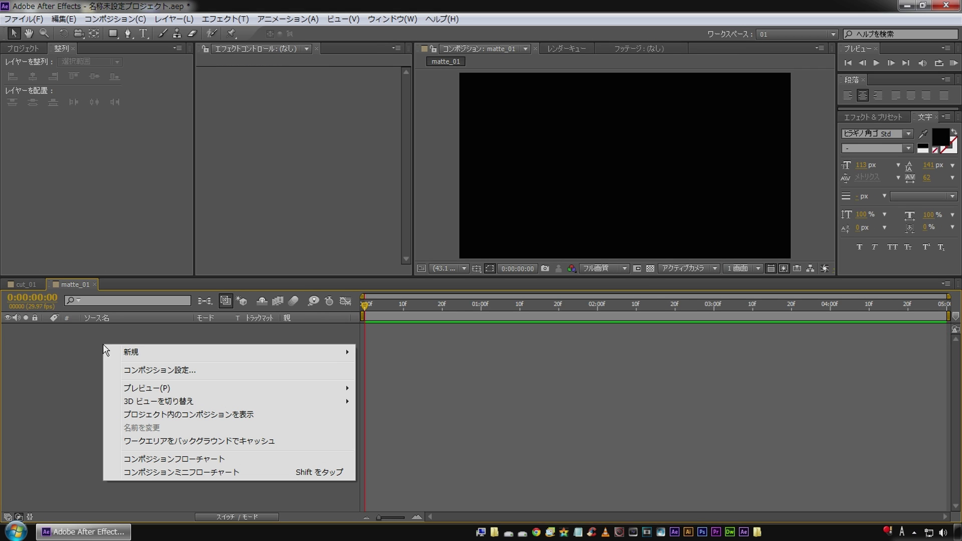
{"action": "mouse_move", "coordinate": [130, 354]}
{"action": "left_click", "coordinate": [428, 385]}
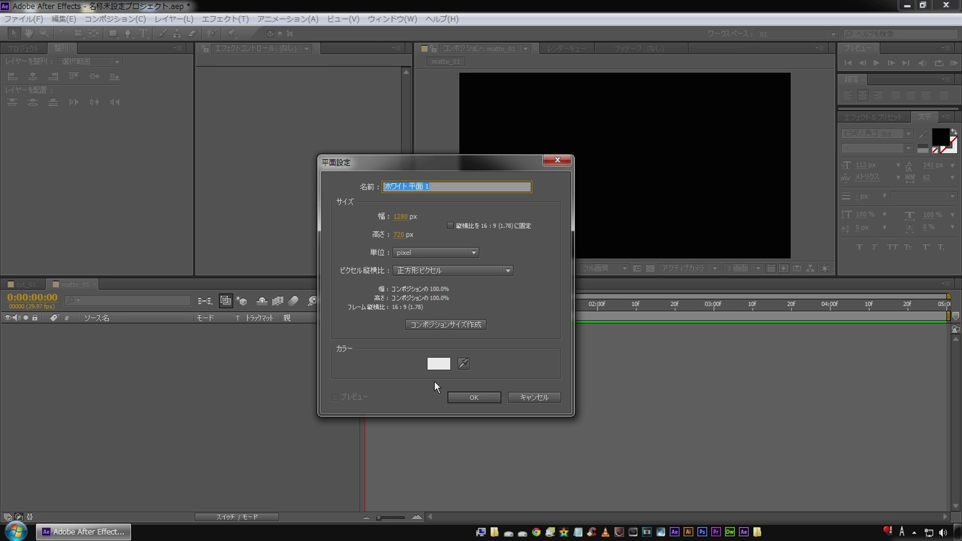
{"action": "type", "text": "BG_0"}
{"action": "type", "text": "1"}
{"action": "key", "text": "Return"}
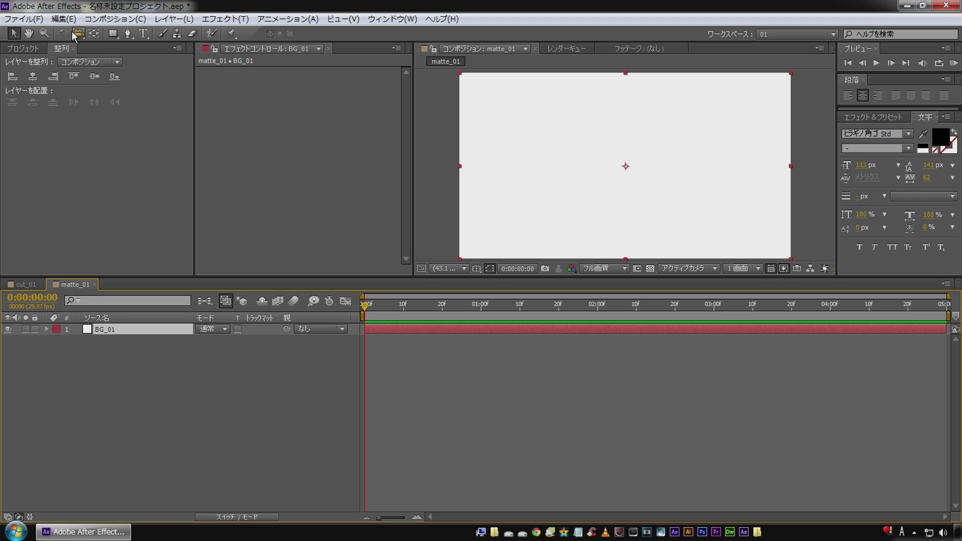
Switch to the Pen tool for drawing freeform shape paths.
{"action": "left_click", "coordinate": [126, 34]}
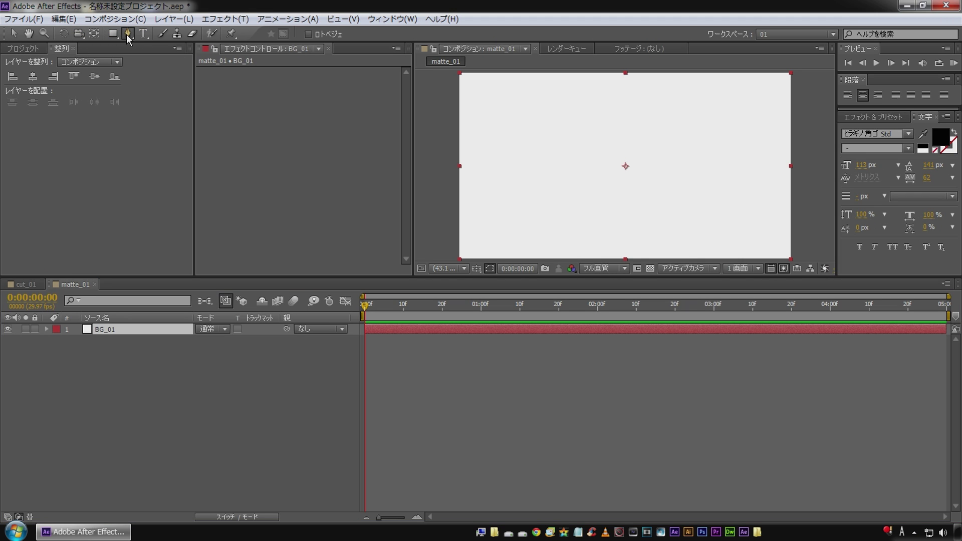
{"action": "left_click", "coordinate": [130, 405]}
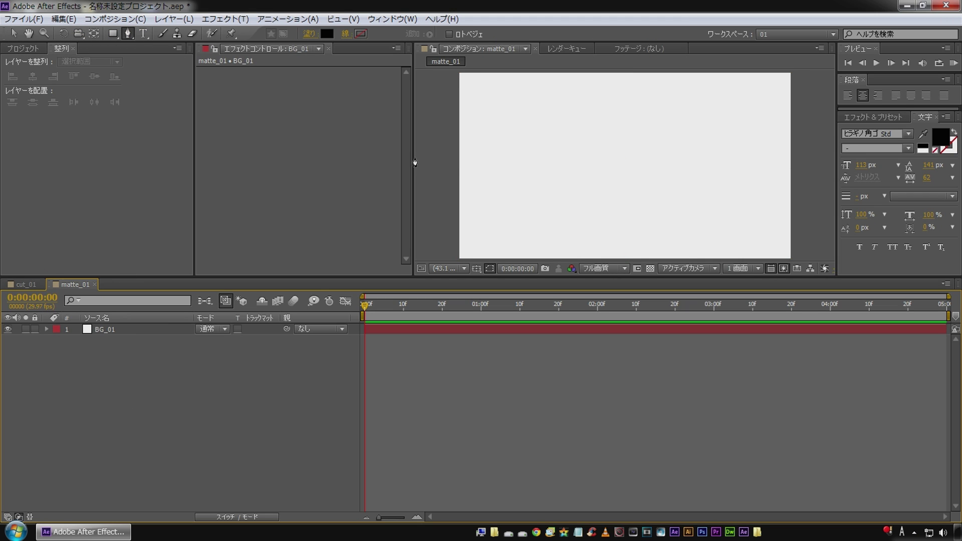
{"action": "scroll", "coordinate": [558, 146], "scroll_direction": "down", "scroll_amount": 3}
{"action": "scroll", "coordinate": [559, 146], "scroll_direction": "up", "scroll_amount": 2}
{"action": "scroll", "coordinate": [559, 146], "scroll_direction": "up", "scroll_amount": 2}
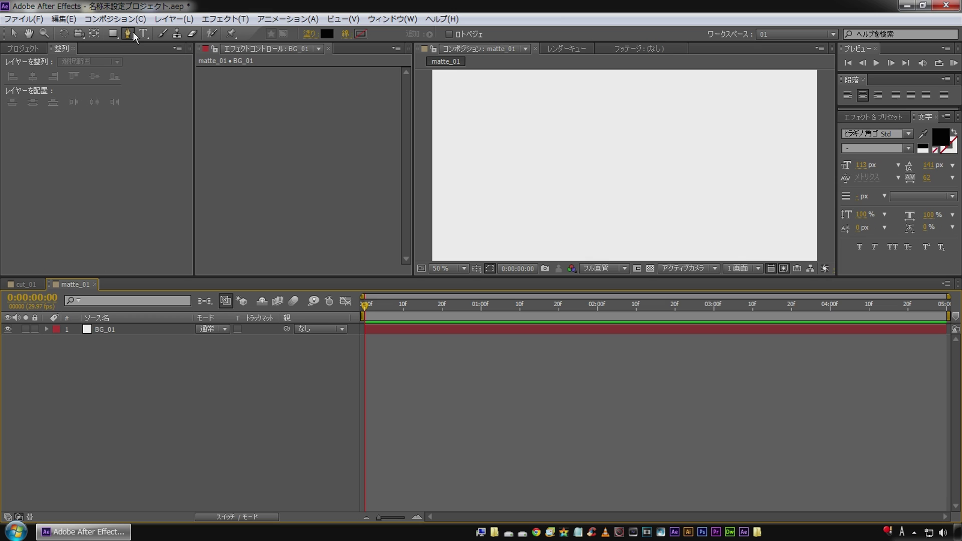
{"action": "scroll", "coordinate": [690, 140], "scroll_direction": "down", "scroll_amount": 2}
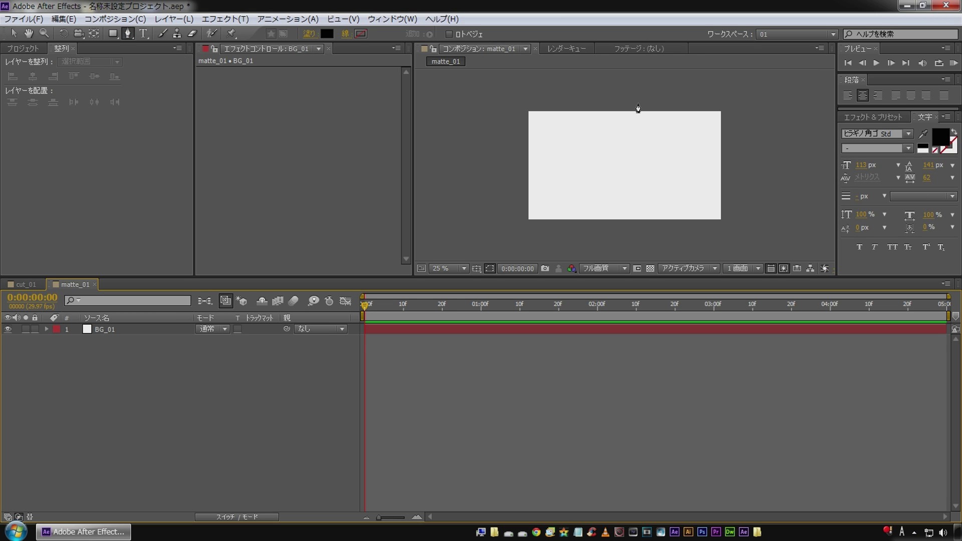
Draw a tall black four-point bar running vertically past the top and bottom of the frame.
{"action": "left_click", "coordinate": [638, 105]}
{"action": "left_click", "coordinate": [671, 101]}
{"action": "left_click", "coordinate": [680, 246]}
{"action": "left_click", "coordinate": [647, 243]}
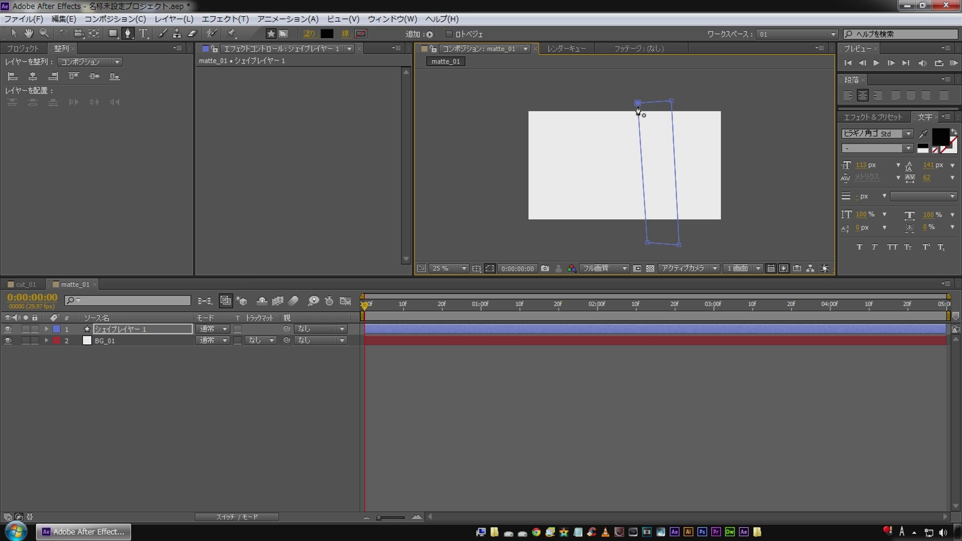
{"action": "left_click", "coordinate": [637, 104]}
Raise the bar's top-left corner to slant it, then show Shape Layer 1's Rotation.
{"action": "left_click", "coordinate": [13, 33]}
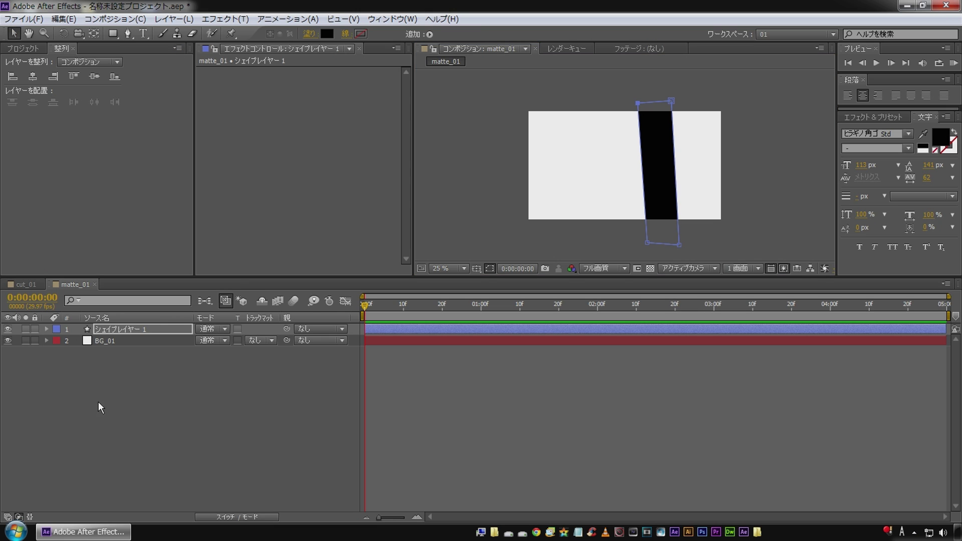
{"action": "mouse_move", "coordinate": [637, 103]}
{"action": "left_mouse_down"}
{"action": "mouse_move", "coordinate": [642, 88]}
{"action": "mouse_move", "coordinate": [671, 86]}
{"action": "left_mouse_up"}
{"action": "left_click", "coordinate": [108, 333]}
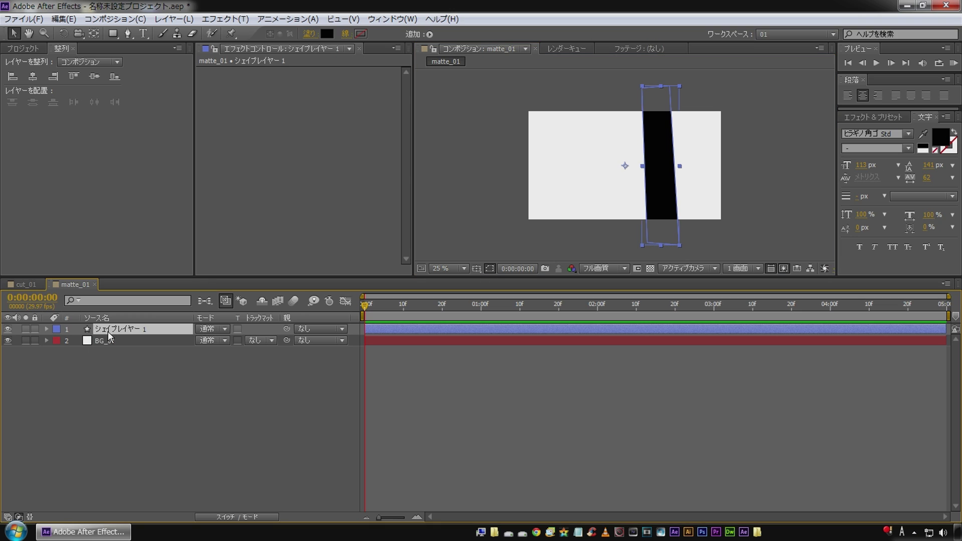
{"action": "key", "text": "r"}
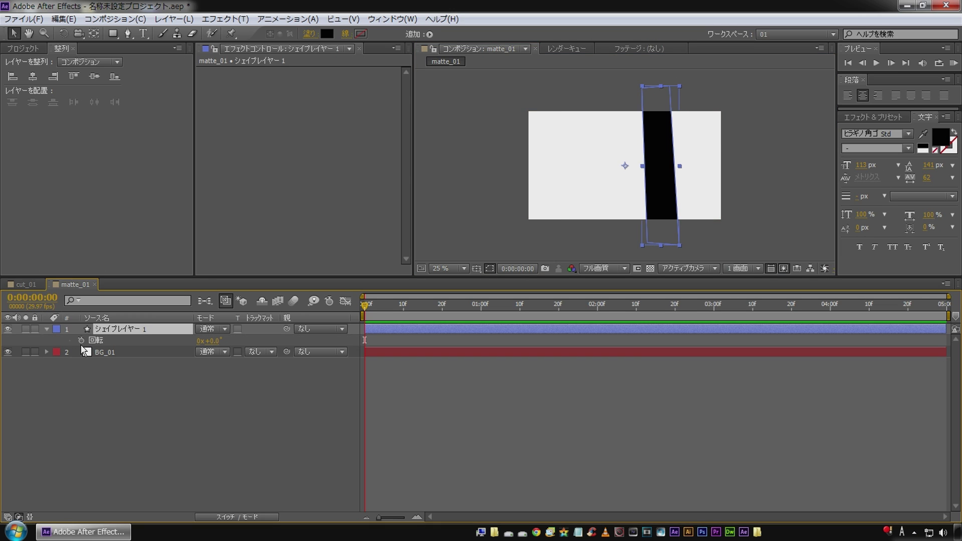
Set the bar's rotation to 15° and keyframe it at frame 0.
{"action": "left_click", "coordinate": [213, 341]}
{"action": "type", "text": "15"}
{"action": "key", "text": "Return"}
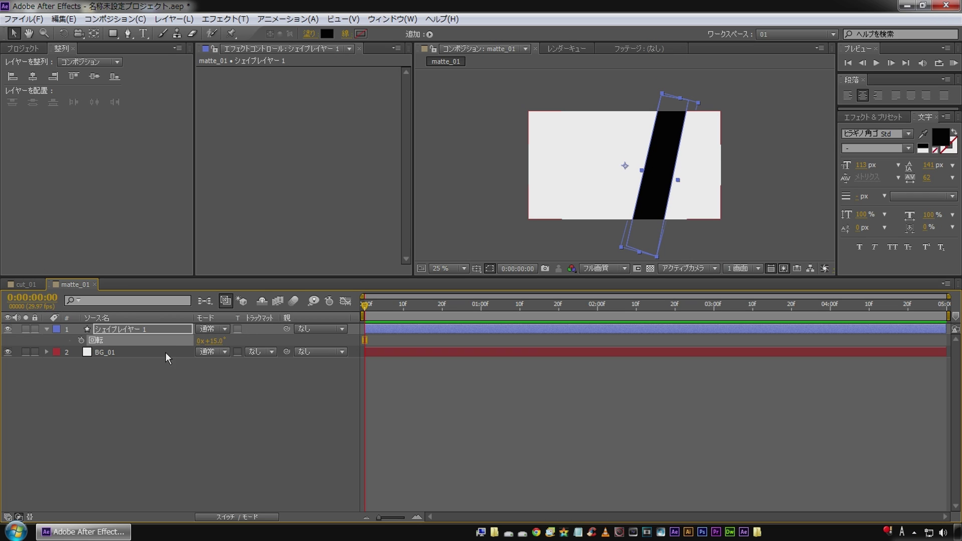
{"action": "left_click", "coordinate": [81, 340]}
Keyframe the rotation at -15° on frame 10 and +15° on frame 20.
{"action": "key", "text": "shift+Page_Down"}
{"action": "left_click", "coordinate": [210, 341]}
{"action": "type", "text": "-15"}
{"action": "key", "text": "Return"}
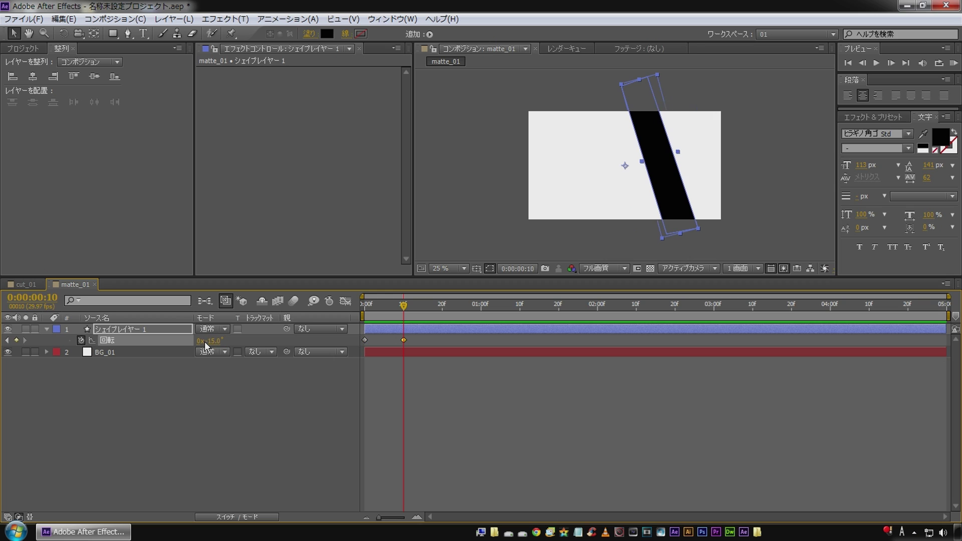
{"action": "left_click", "coordinate": [97, 331]}
{"action": "key", "text": "shift+Page_Down"}
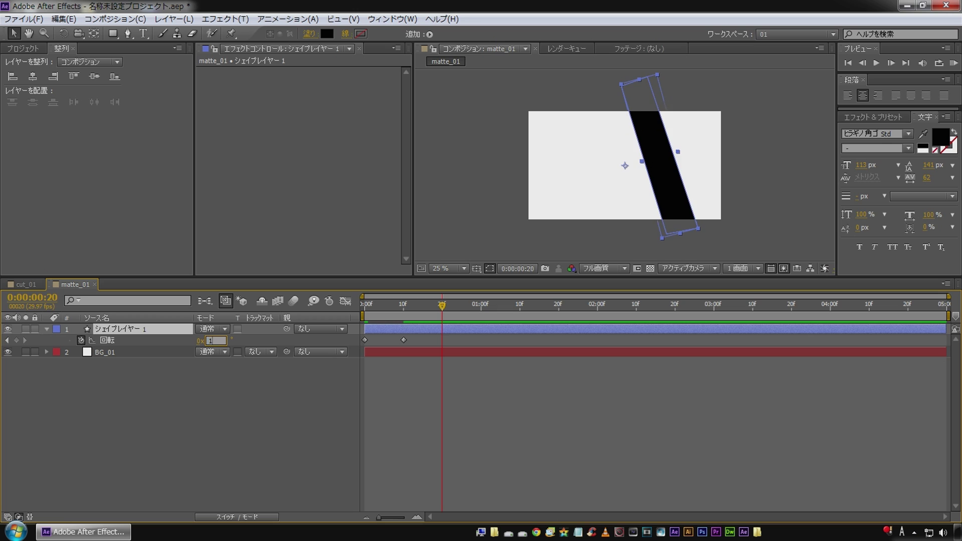
{"action": "type", "text": "15"}
{"action": "key", "text": "Return"}
Preview the swinging bar and select all three rotation keyframes.
{"action": "left_click", "coordinate": [271, 481]}
{"action": "key", "text": "space"}
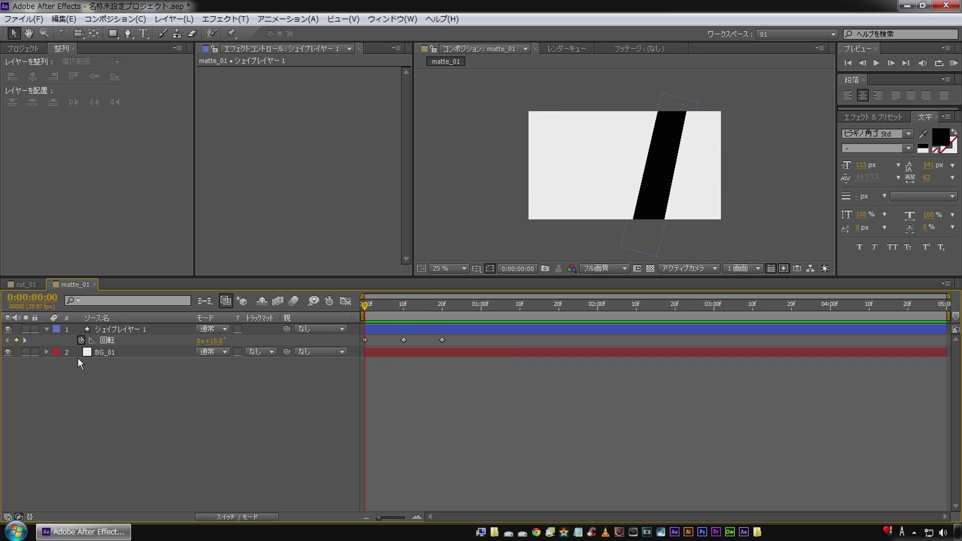
{"action": "left_click", "coordinate": [102, 341]}
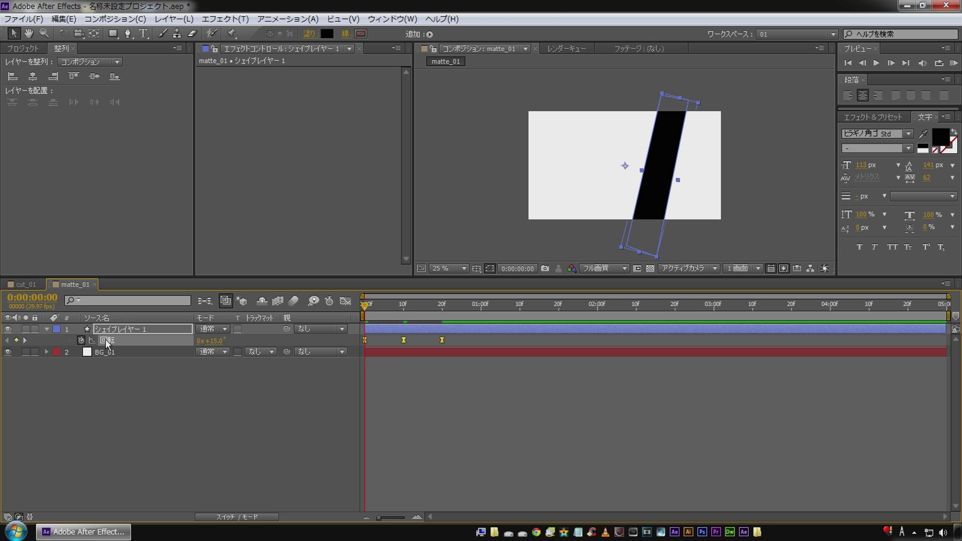
Add a loopOut cycle expression to Shape Layer 1's Rotation and preview the repeating swing.
{"action": "left_click", "coordinate": [273, 20]}
{"action": "left_click", "coordinate": [302, 221]}
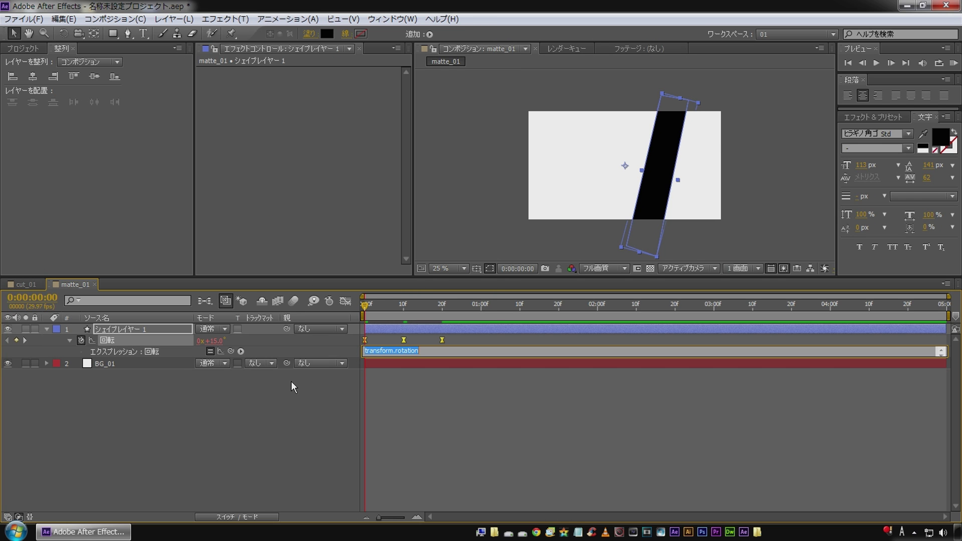
{"action": "left_click", "coordinate": [240, 351]}
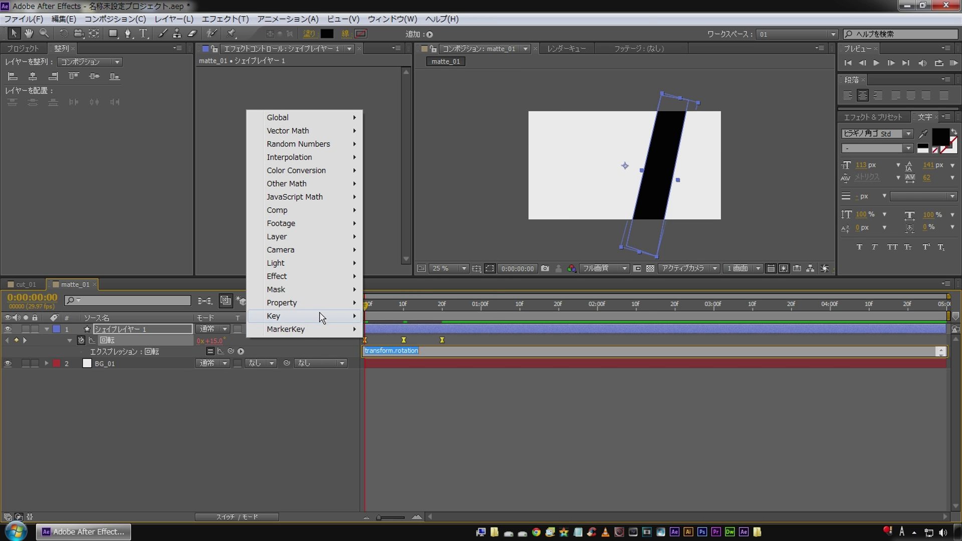
{"action": "mouse_move", "coordinate": [321, 304]}
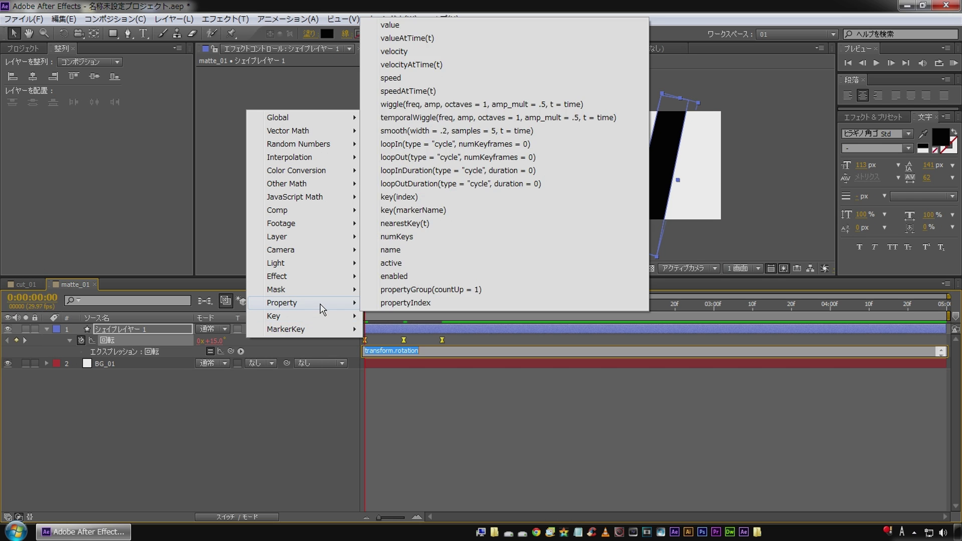
{"action": "left_click", "coordinate": [444, 160]}
{"action": "key", "text": "space"}
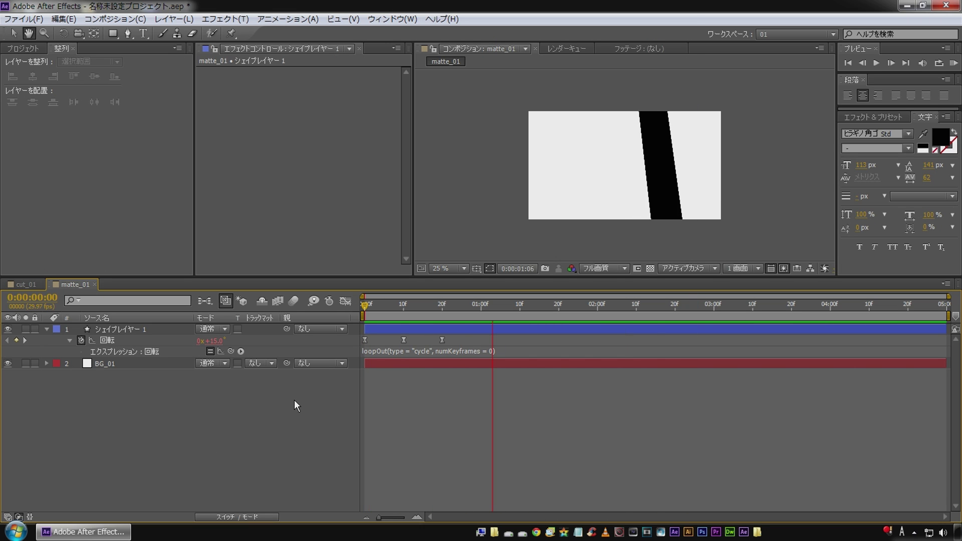
{"action": "key", "text": "space"}
{"action": "left_click", "coordinate": [128, 329]}
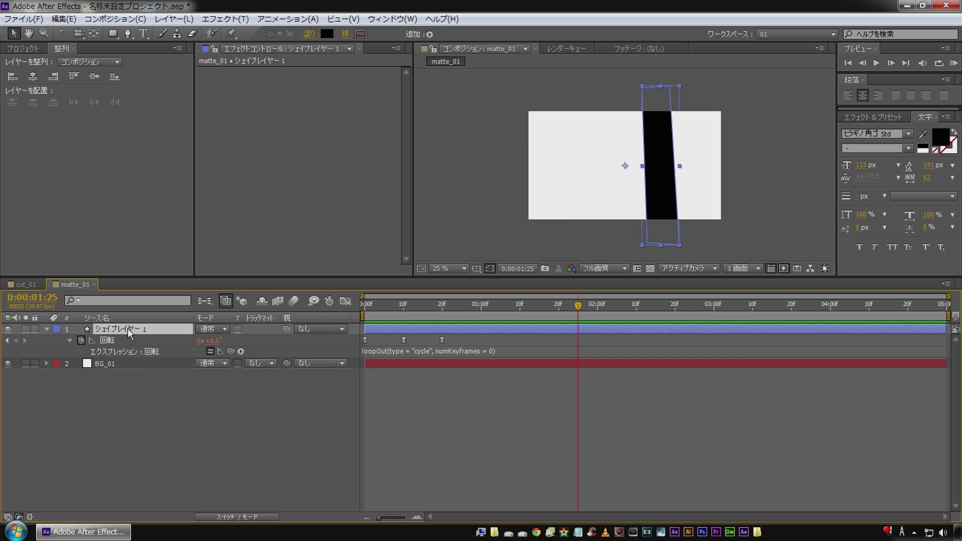
Keyframe the bar's Position at 0f, slide it to 448,360 at 10f, and paste the 0f key at 20f.
{"action": "key", "text": "p"}
{"action": "key", "text": "Home"}
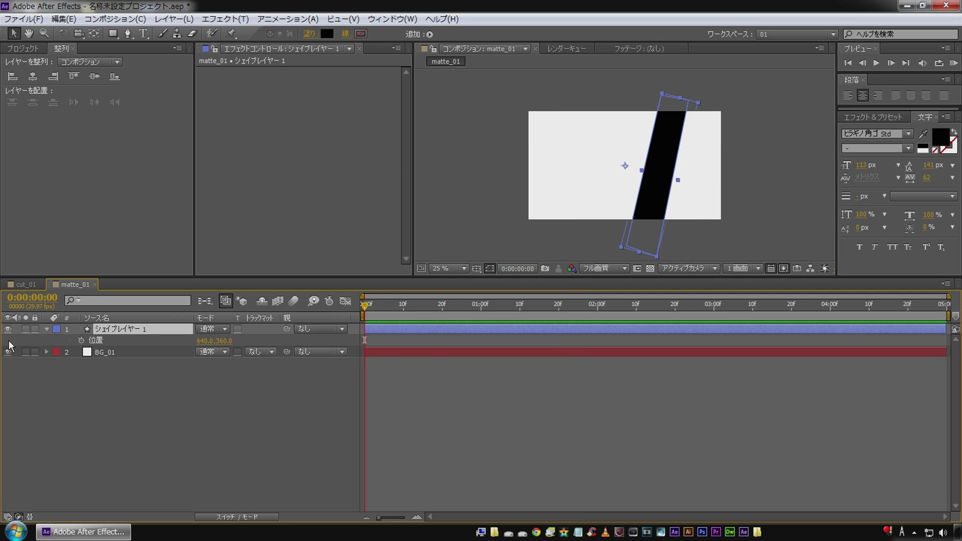
{"action": "left_click", "coordinate": [80, 340]}
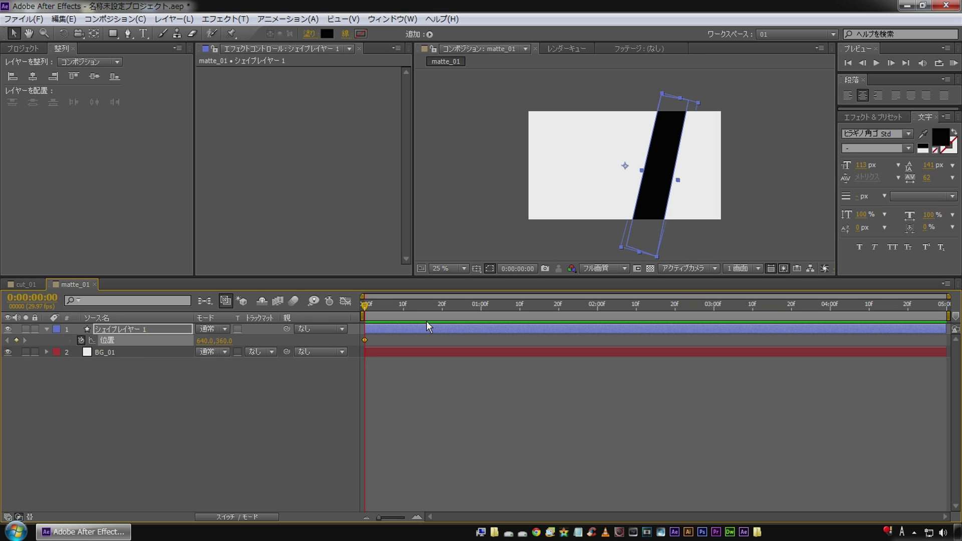
{"action": "key", "text": "shift+Page_Down"}
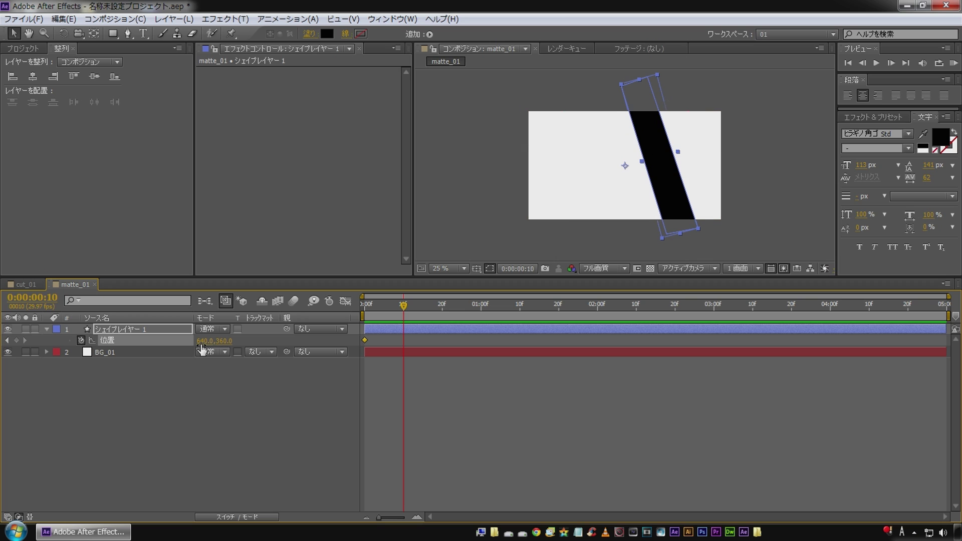
{"action": "left_click_drag", "start_coordinate": [206, 341], "coordinate": [80, 340]}
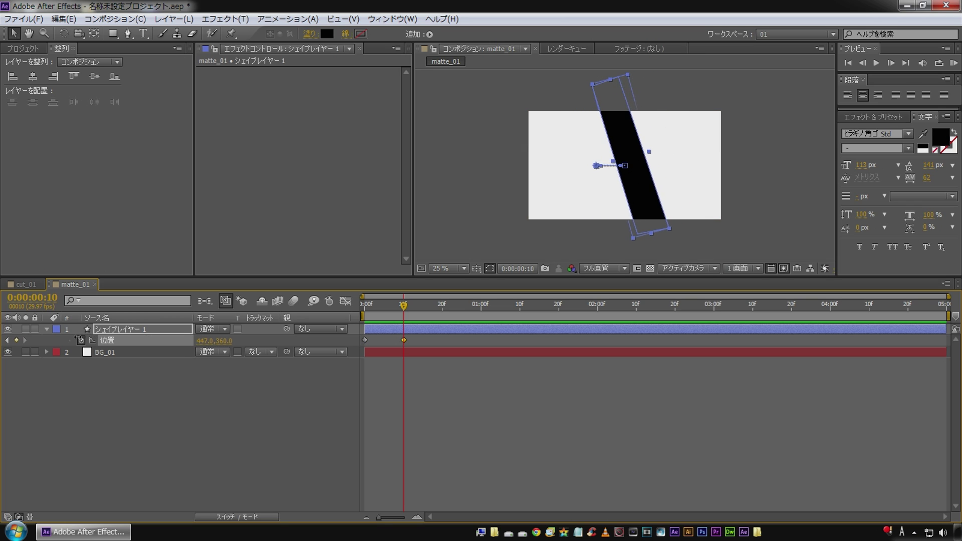
{"action": "key", "text": "shift+Page_Down"}
{"action": "left_click", "coordinate": [139, 369]}
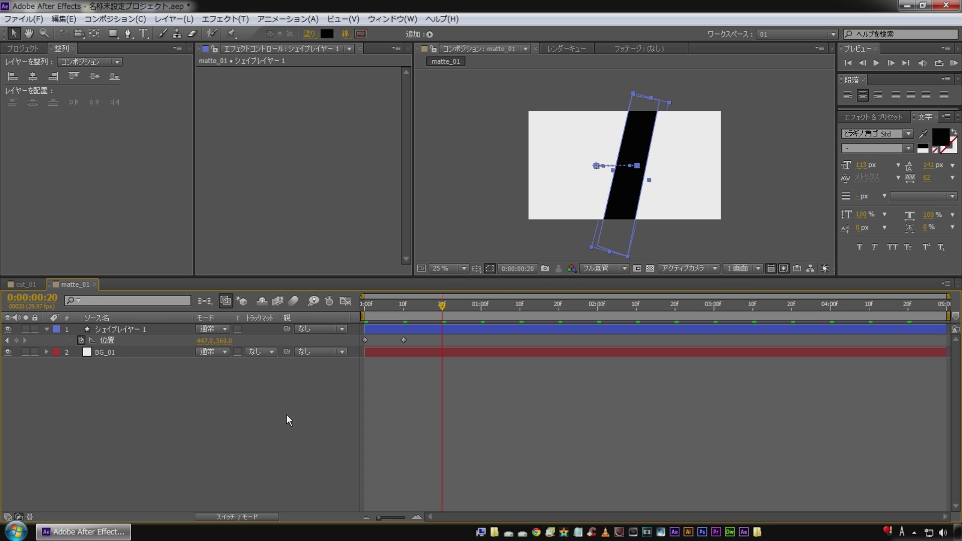
{"action": "left_click", "coordinate": [366, 340]}
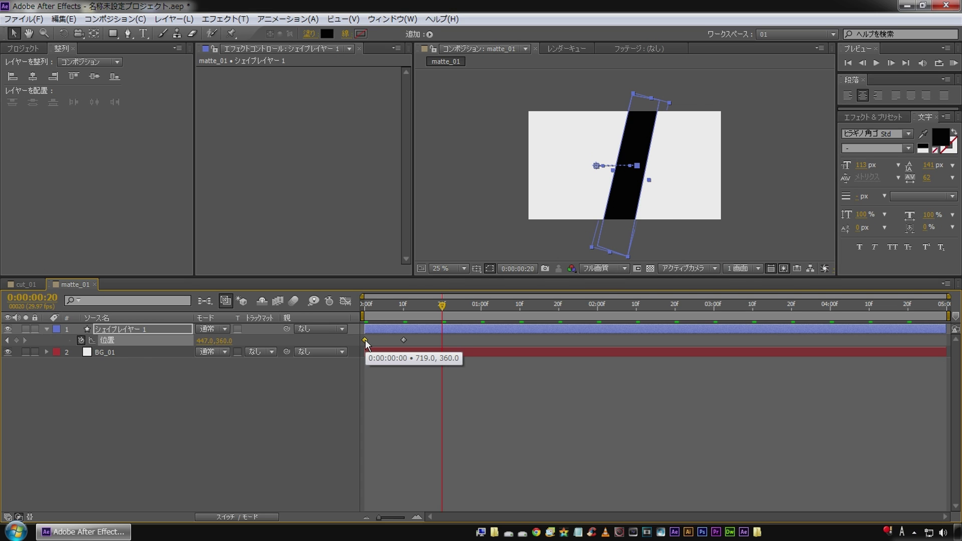
{"action": "key", "text": "ctrl+c"}
{"action": "key", "text": "ctrl+v"}
Select all three Position keyframes and add an expression to Position.
{"action": "left_click", "coordinate": [243, 396]}
{"action": "key", "text": "Home"}
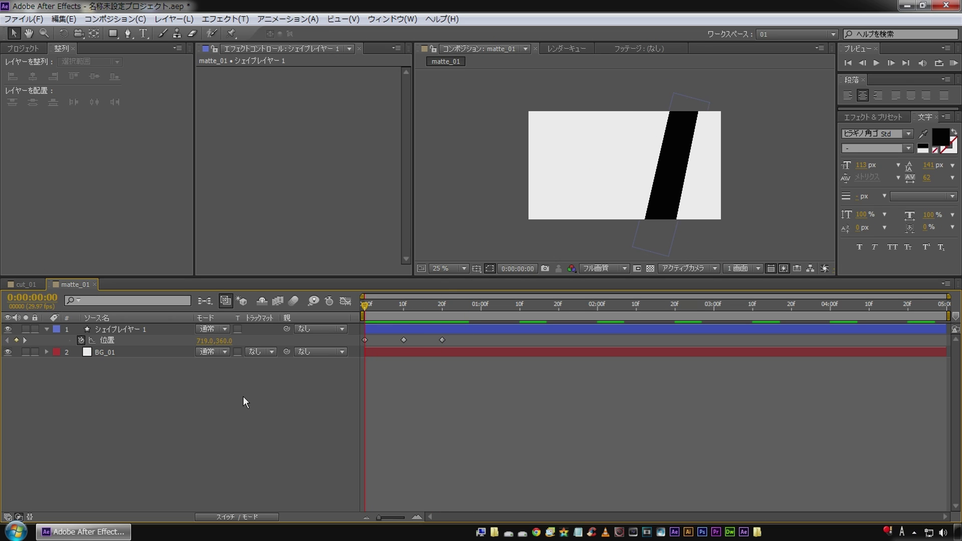
{"action": "left_click", "coordinate": [109, 341]}
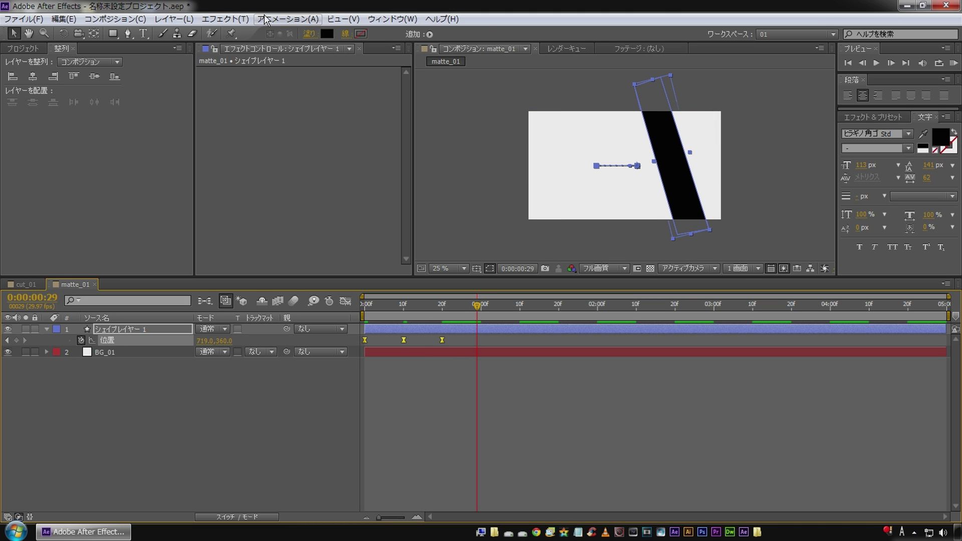
{"action": "left_click", "coordinate": [288, 19]}
{"action": "left_click", "coordinate": [326, 221]}
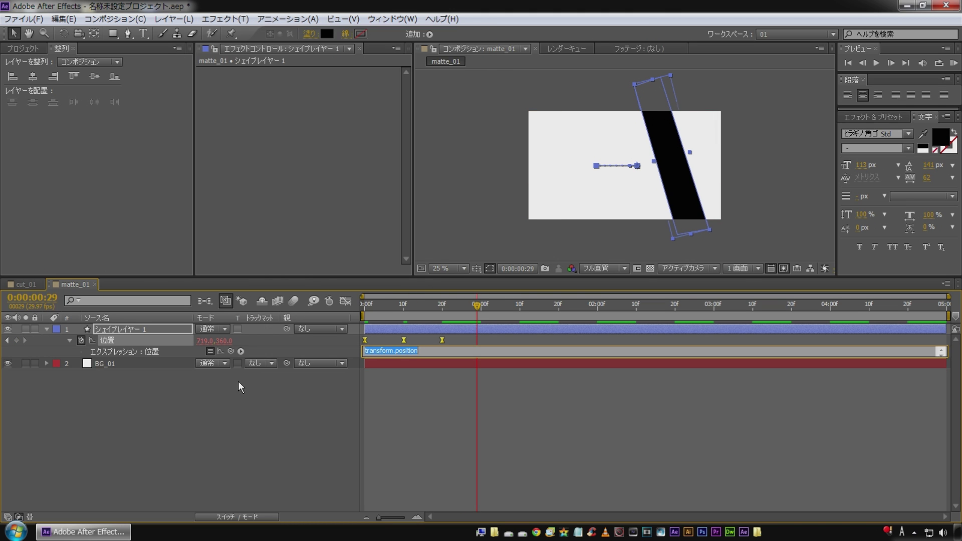
Insert a loopOut cycle expression on the bar's Position from the expression language menu.
{"action": "left_click", "coordinate": [243, 350]}
{"action": "mouse_move", "coordinate": [307, 304]}
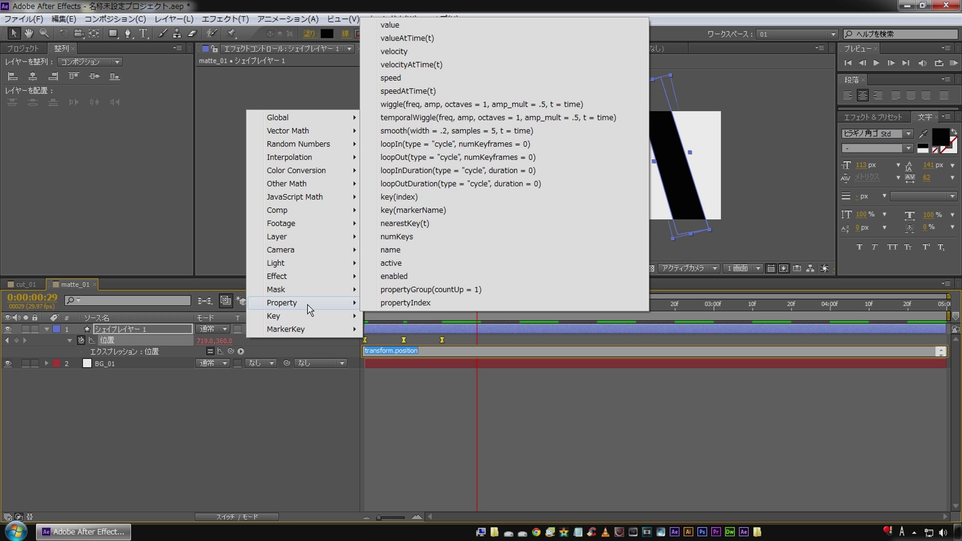
{"action": "left_click", "coordinate": [467, 157]}
{"action": "left_click", "coordinate": [227, 420]}
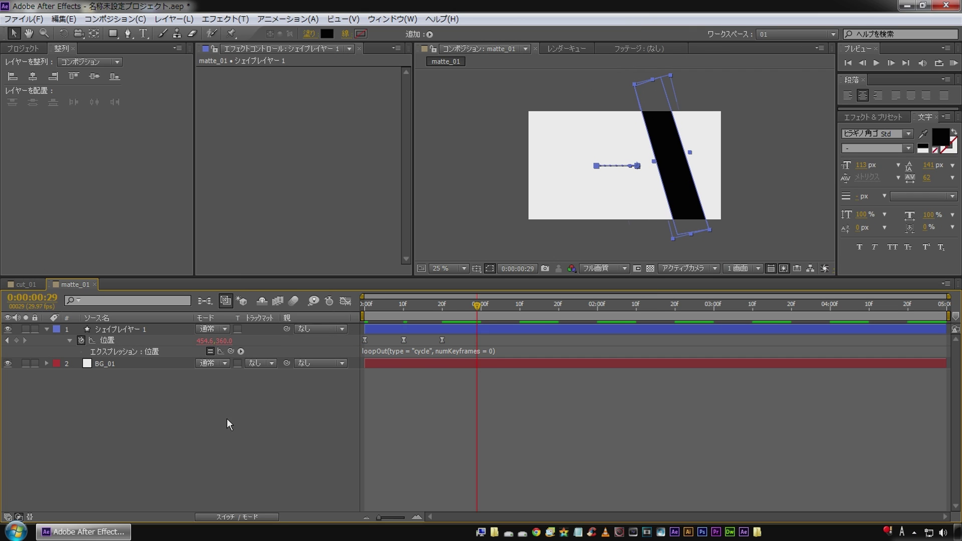
Stretch the Position keyframes to 0, 15 and 30 frames and preview the looping bar.
{"action": "left_click", "coordinate": [111, 341]}
{"action": "left_click_drag", "start_coordinate": [442, 340], "coordinate": [481, 339]}
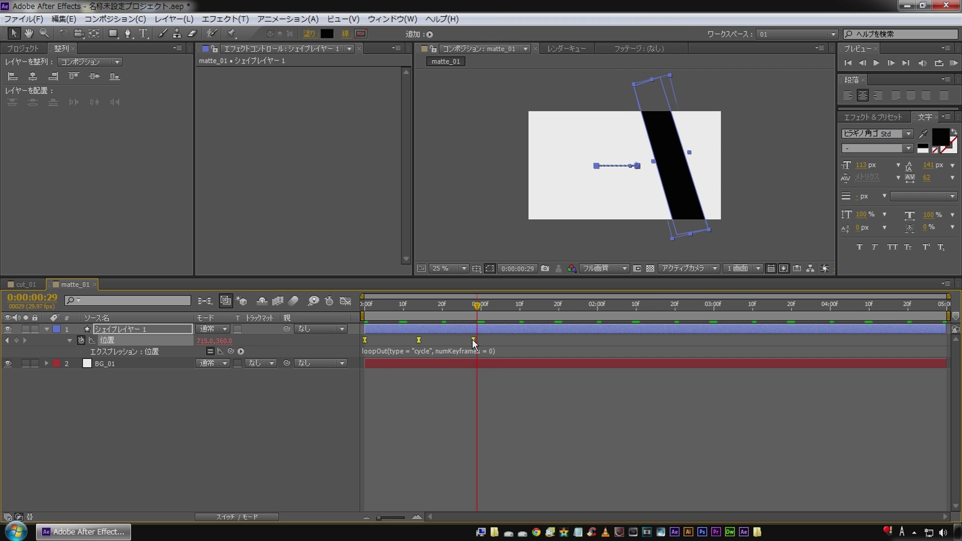
{"action": "left_click", "coordinate": [399, 304]}
{"action": "key", "text": "Home"}
{"action": "left_click", "coordinate": [167, 439]}
{"action": "key", "text": "space"}
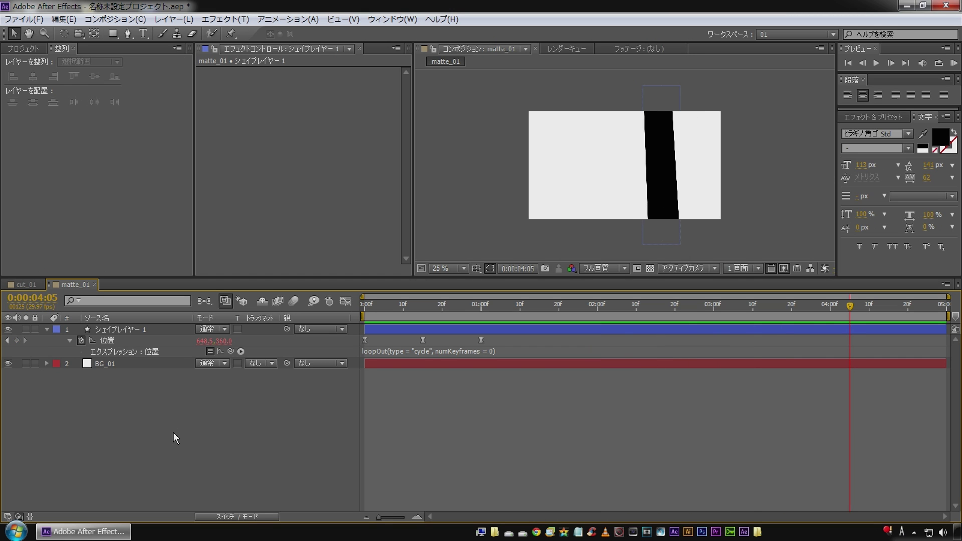
{"action": "left_click_drag", "start_coordinate": [482, 309], "coordinate": [327, 309]}
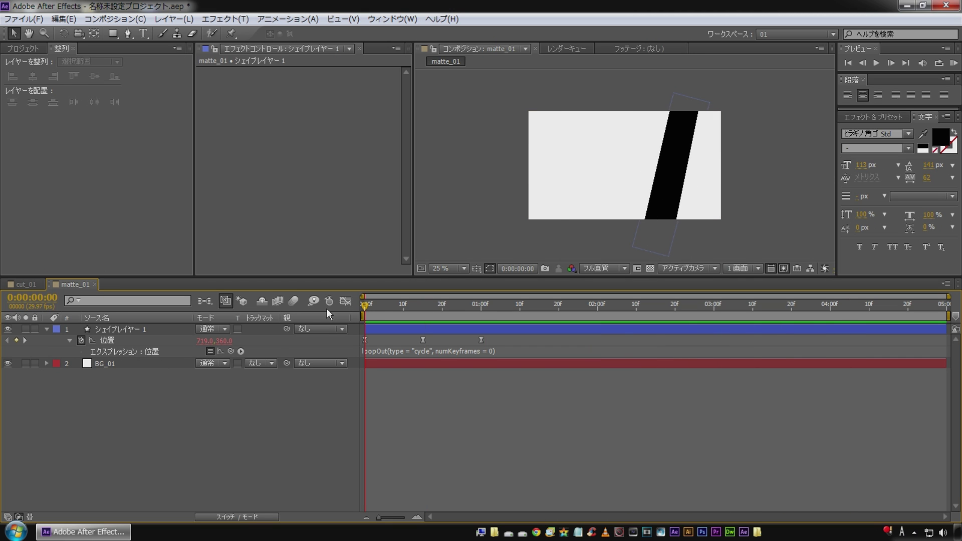
Draw a second slanted four-point black bar with the Pen tool, creating Shape Layer 2.
{"action": "left_click", "coordinate": [46, 330]}
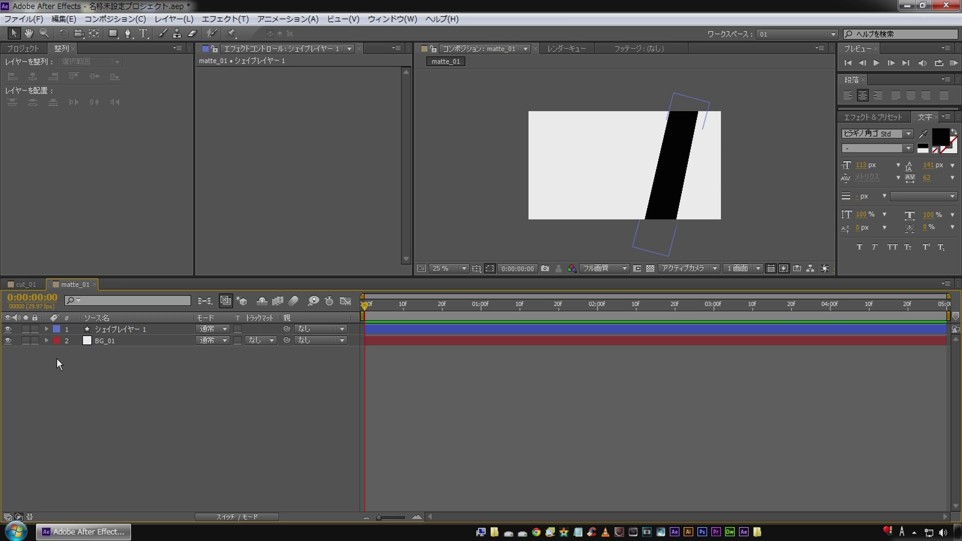
{"action": "left_click", "coordinate": [129, 33]}
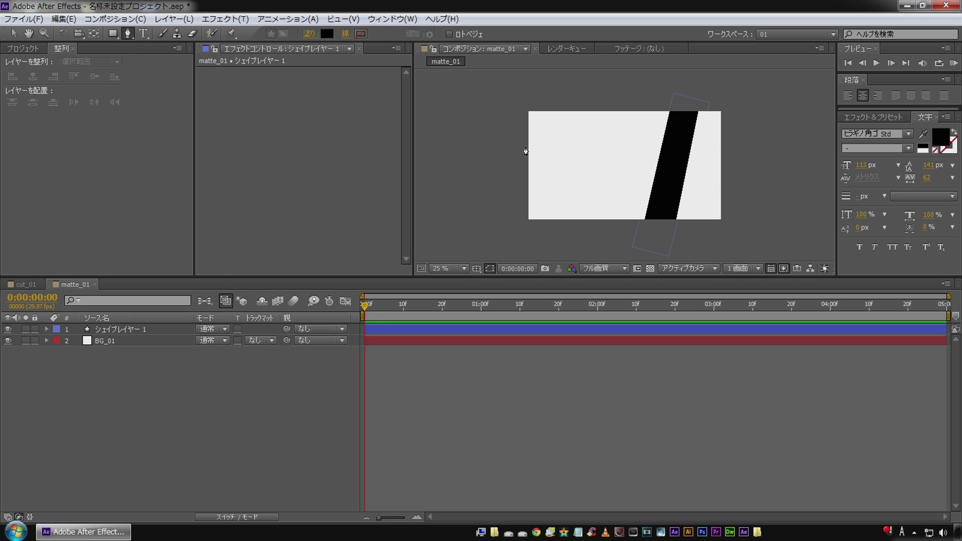
{"action": "left_click", "coordinate": [569, 92]}
{"action": "left_click", "coordinate": [604, 240]}
{"action": "left_click", "coordinate": [584, 240]}
{"action": "left_click", "coordinate": [570, 92]}
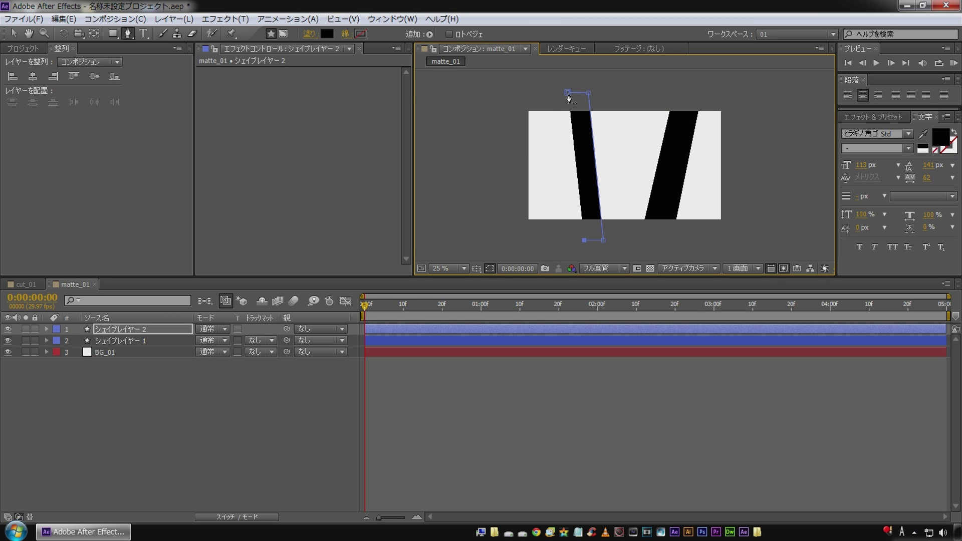
{"action": "left_click", "coordinate": [13, 35]}
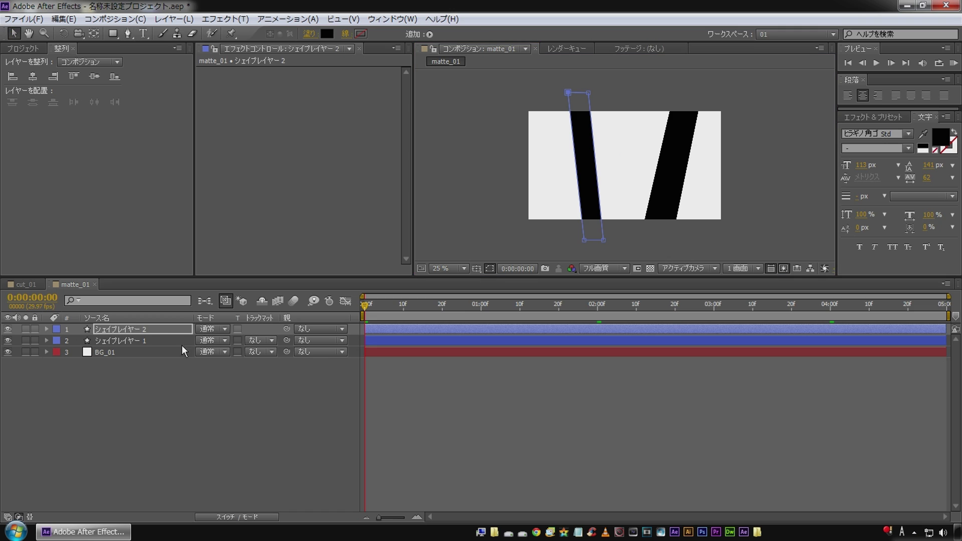
Keyframe Shape Layer 2's Position from -44,360 at 0f to 1784,360 at 8f, then preview.
{"action": "left_click", "coordinate": [154, 330]}
{"action": "key", "text": "p"}
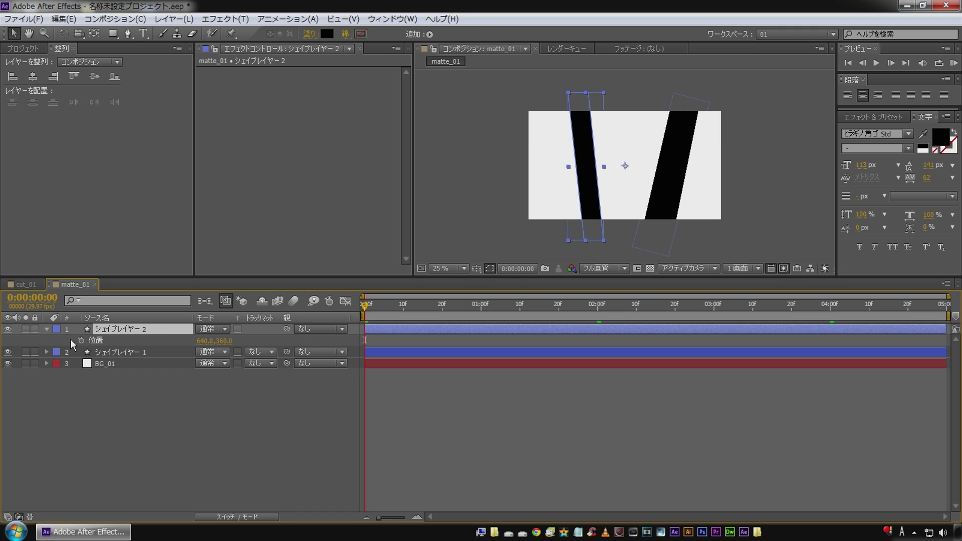
{"action": "left_click", "coordinate": [81, 340]}
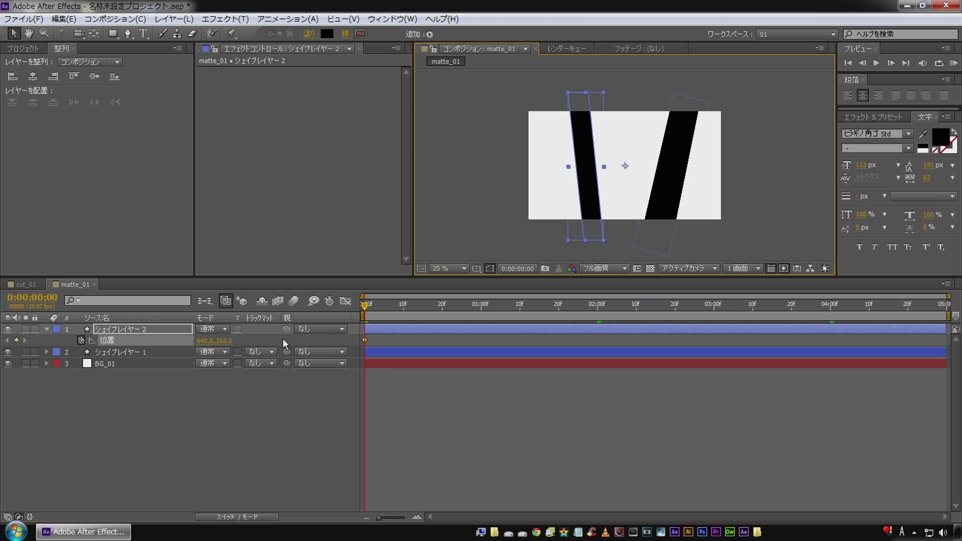
{"action": "mouse_move", "coordinate": [206, 341]}
{"action": "left_mouse_down"}
{"action": "mouse_move", "coordinate": [145, 343]}
{"action": "mouse_move", "coordinate": [430, 382]}
{"action": "left_mouse_up"}
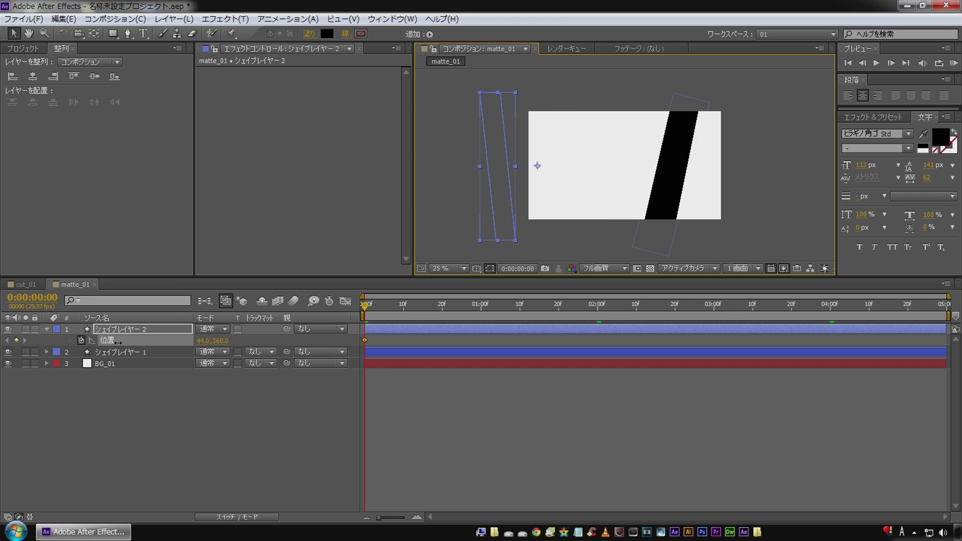
{"action": "left_click", "coordinate": [395, 311]}
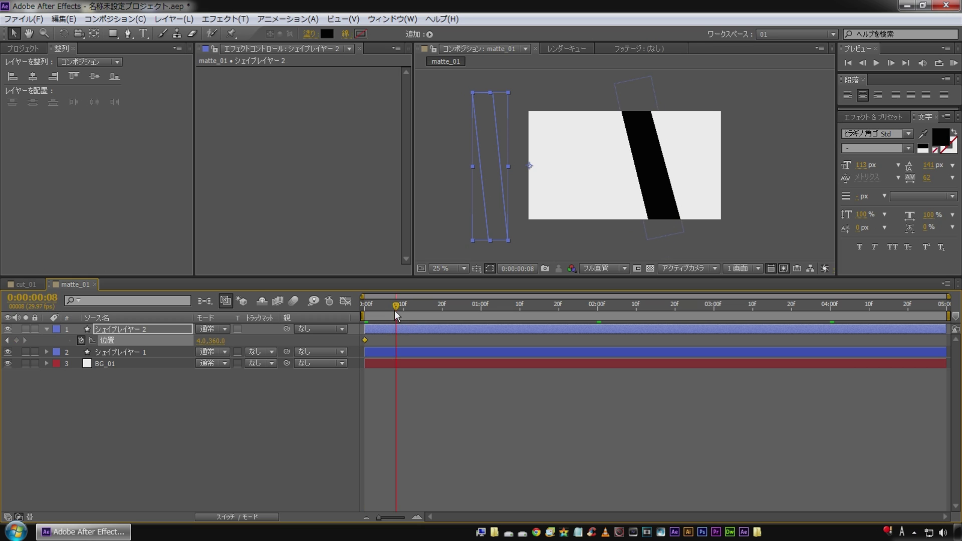
{"action": "left_click_drag", "start_coordinate": [205, 341], "coordinate": [311, 345]}
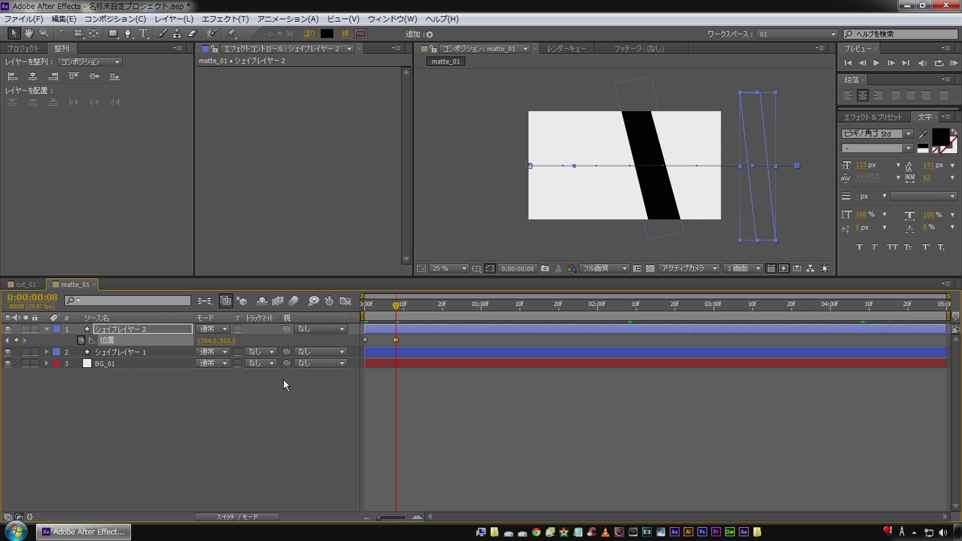
{"action": "left_click", "coordinate": [125, 369]}
{"action": "key", "text": "space"}
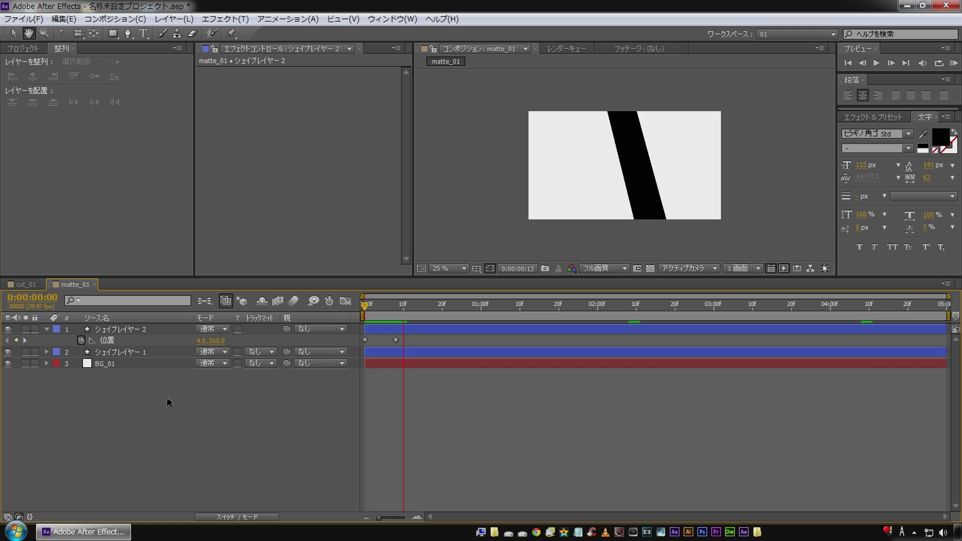
Split Shape Layer 2 at frame 8 and delete the remainder.
{"action": "key", "text": "space"}
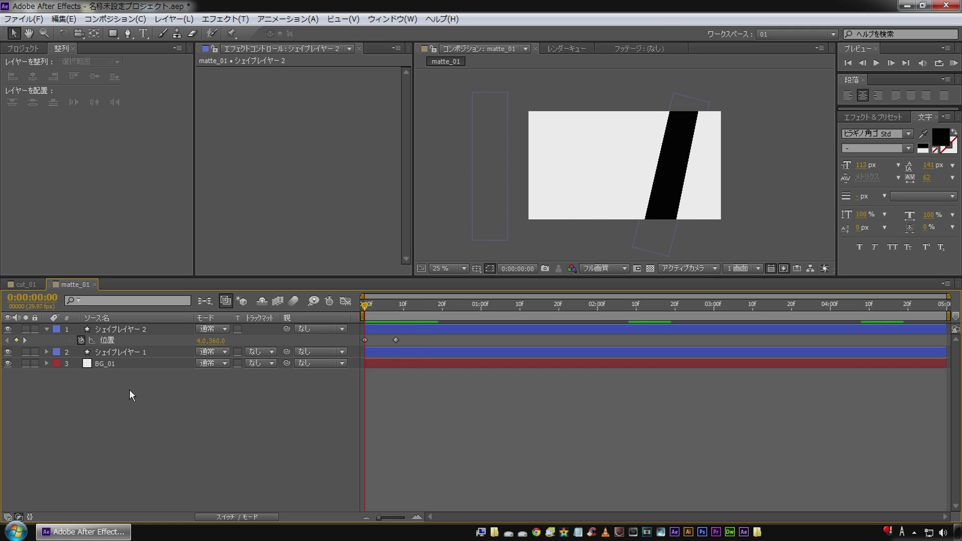
{"action": "left_click", "coordinate": [25, 339]}
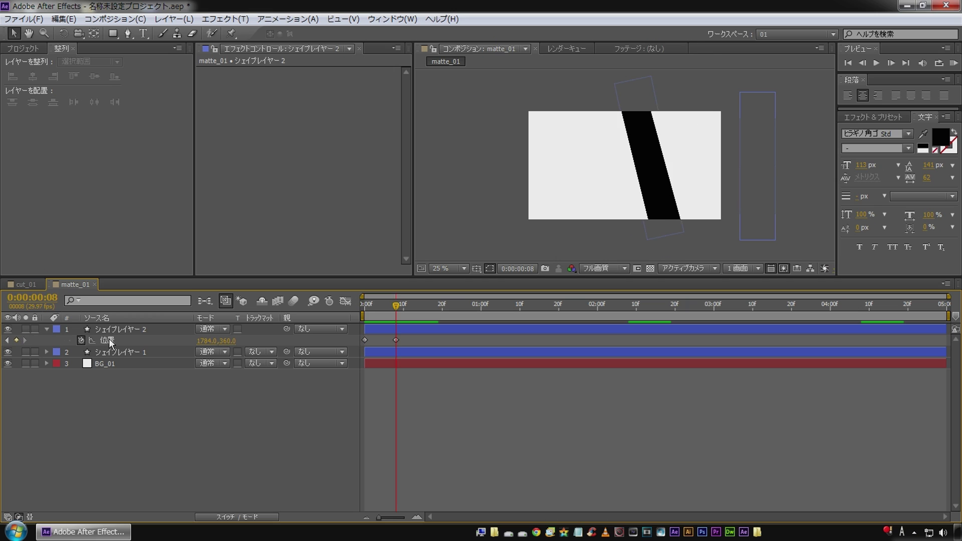
{"action": "left_click", "coordinate": [129, 329]}
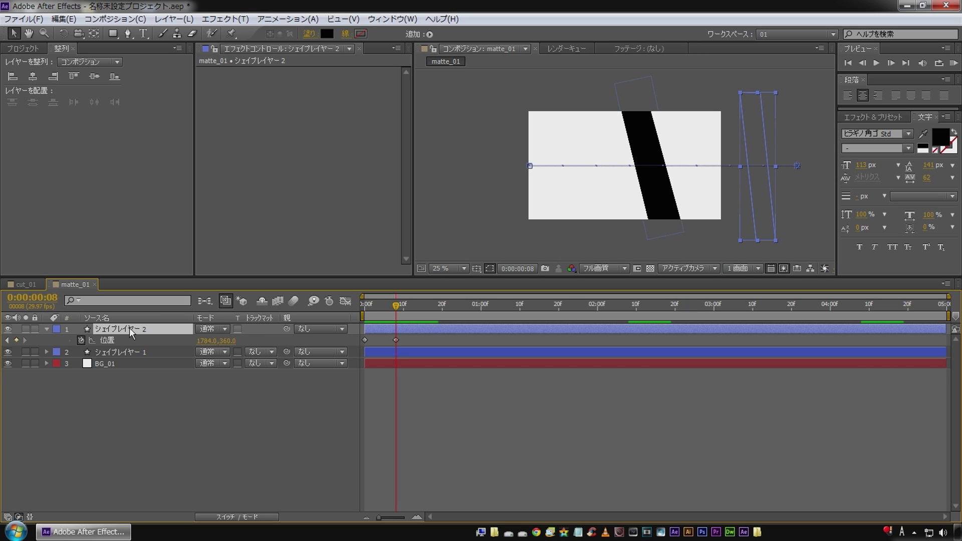
{"action": "key", "text": "ctrl+shift+d"}
{"action": "key", "text": "Delete"}
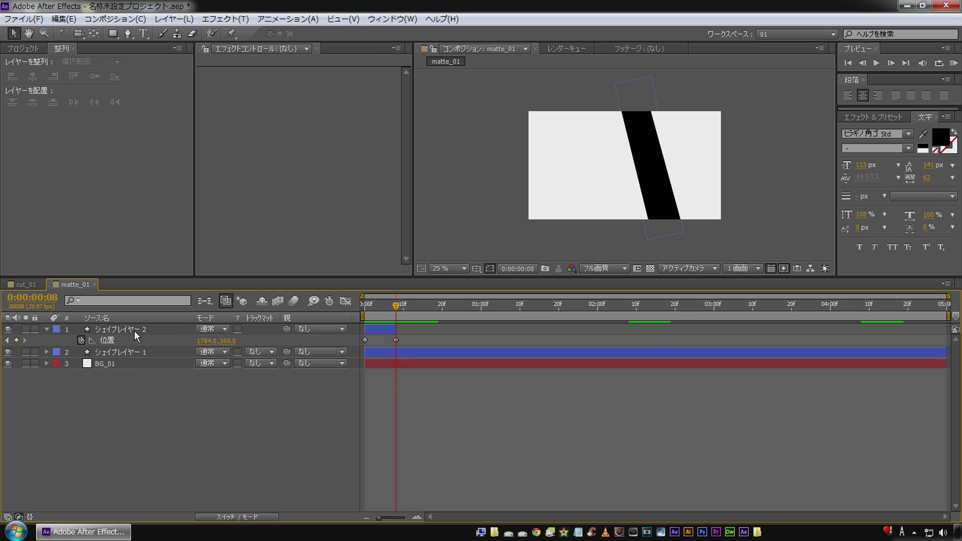
Duplicate the bar layer and shift the original 3 frames later.
{"action": "left_click_drag", "start_coordinate": [385, 308], "coordinate": [376, 308]}
{"action": "left_click", "coordinate": [128, 329]}
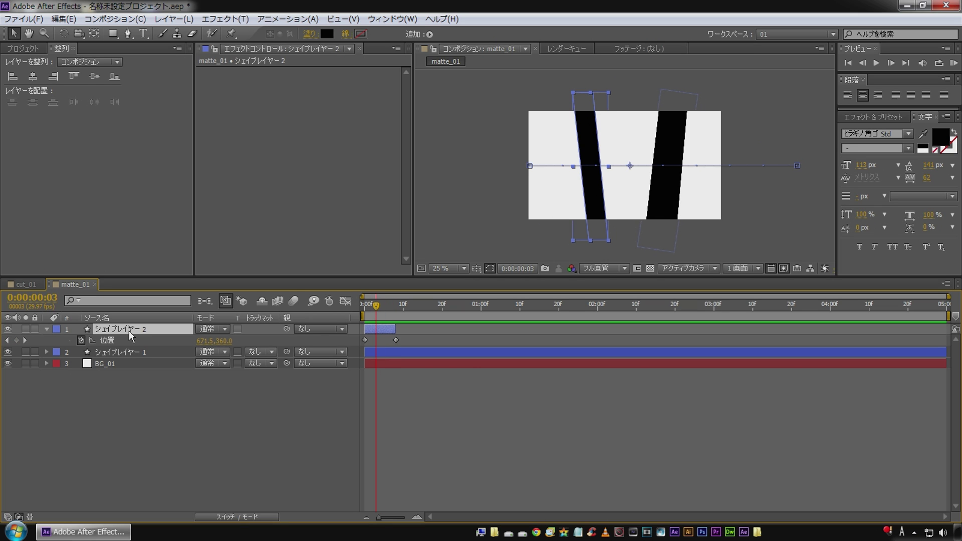
{"action": "key", "text": "ctrl+d"}
{"action": "mouse_move", "coordinate": [373, 341]}
{"action": "left_mouse_down"}
{"action": "mouse_move", "coordinate": [388, 341]}
{"action": "mouse_move", "coordinate": [389, 308]}
{"action": "left_mouse_up"}
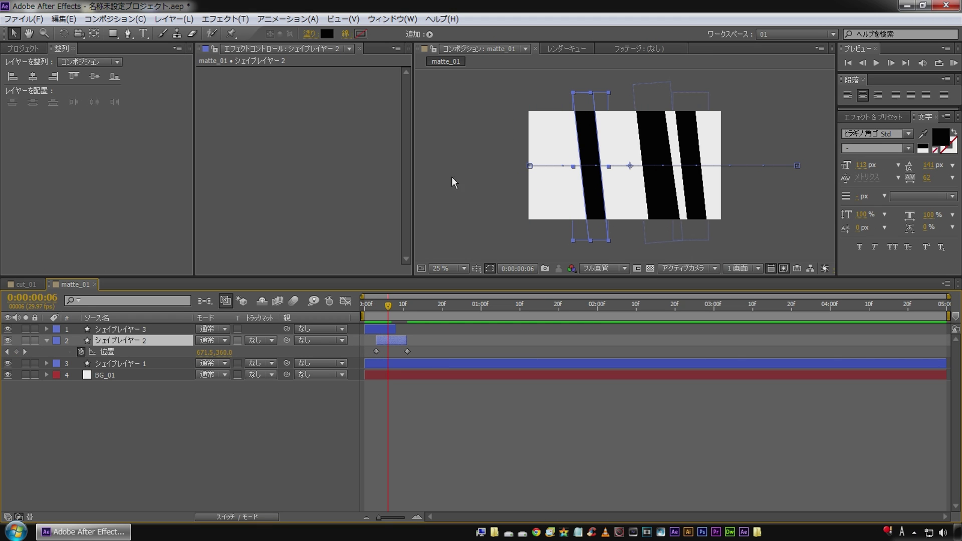
Narrow the later stripe by moving its top-left and bottom-right corners inward, then check it.
{"action": "left_click", "coordinate": [128, 34]}
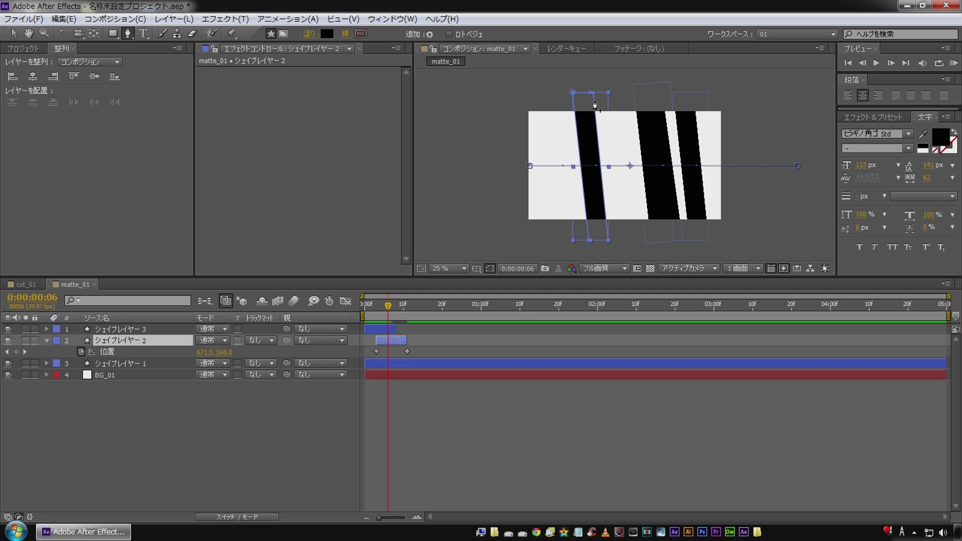
{"action": "left_click_drag", "start_coordinate": [574, 93], "coordinate": [582, 96]}
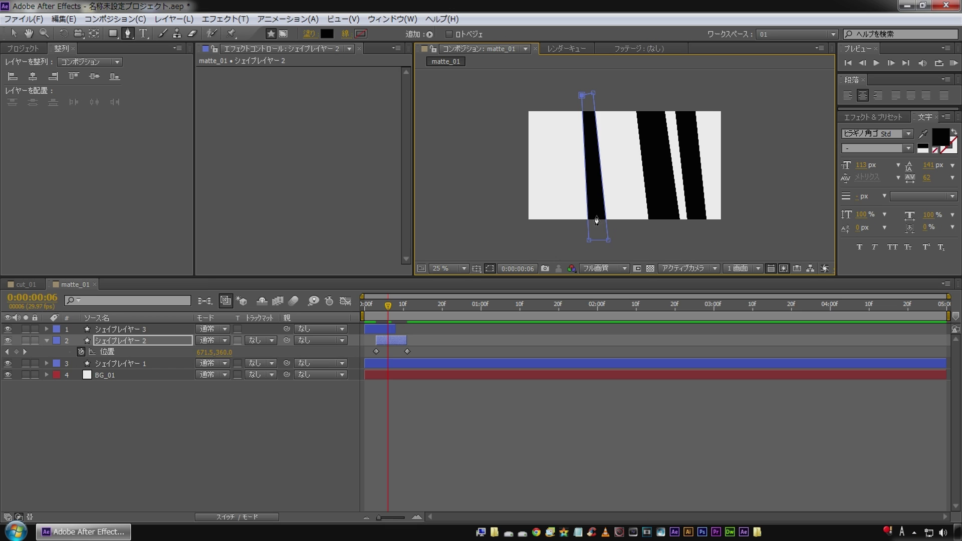
{"action": "left_click_drag", "start_coordinate": [607, 239], "coordinate": [600, 238]}
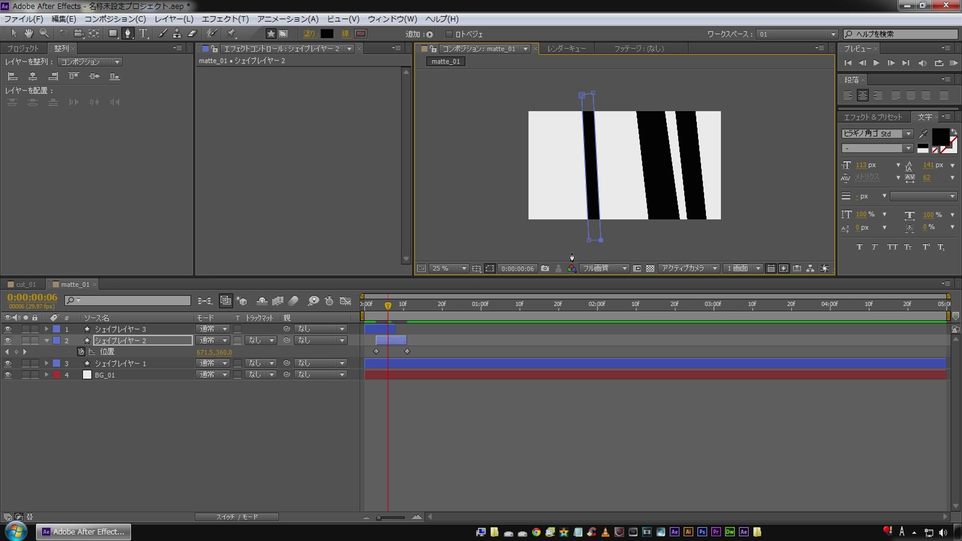
{"action": "key", "text": "F2"}
{"action": "key", "text": "space"}
{"action": "key", "text": "space"}
{"action": "key", "text": "space"}
{"action": "key", "text": "space"}
{"action": "left_click_drag", "start_coordinate": [396, 307], "coordinate": [419, 312]}
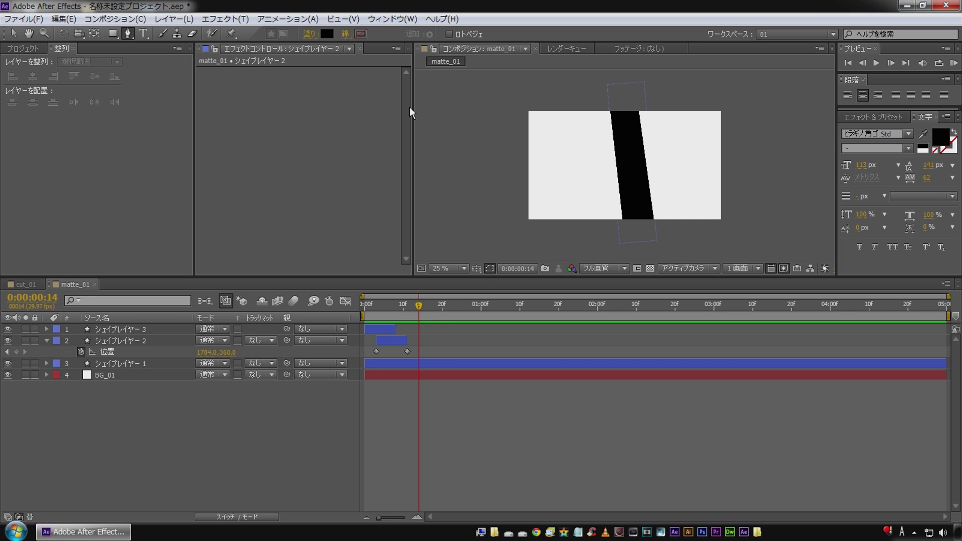
{"action": "left_click_drag", "start_coordinate": [669, 89], "coordinate": [704, 91]}
Finish the new four-point bar and widen it by moving its corners.
{"action": "left_click", "coordinate": [657, 242]}
{"action": "left_click", "coordinate": [633, 242]}
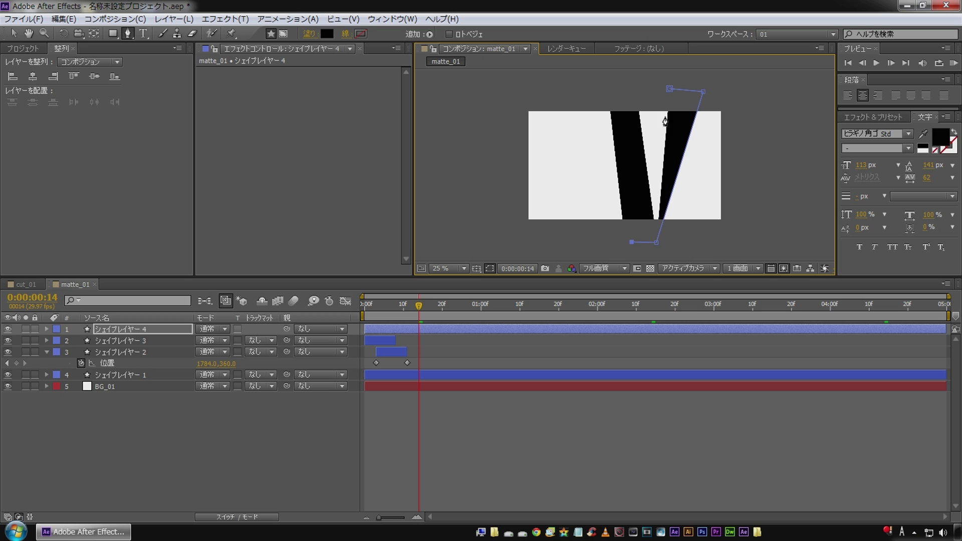
{"action": "left_click", "coordinate": [670, 90]}
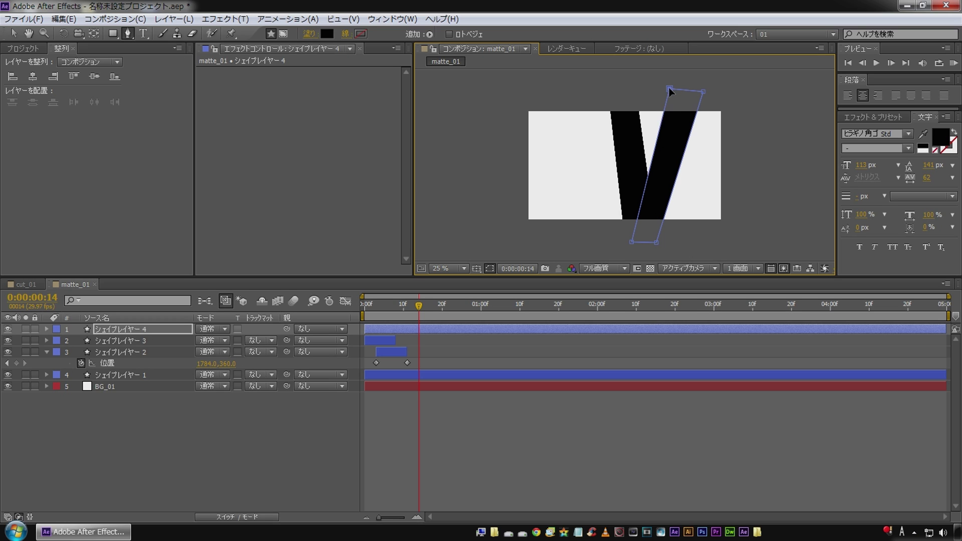
{"action": "left_click", "coordinate": [116, 332]}
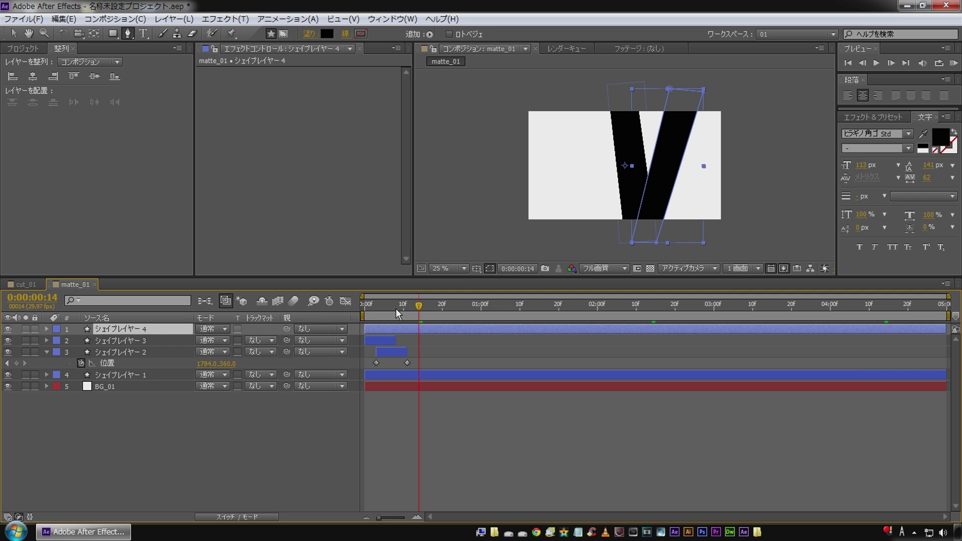
{"action": "left_click_drag", "start_coordinate": [399, 306], "coordinate": [345, 307]}
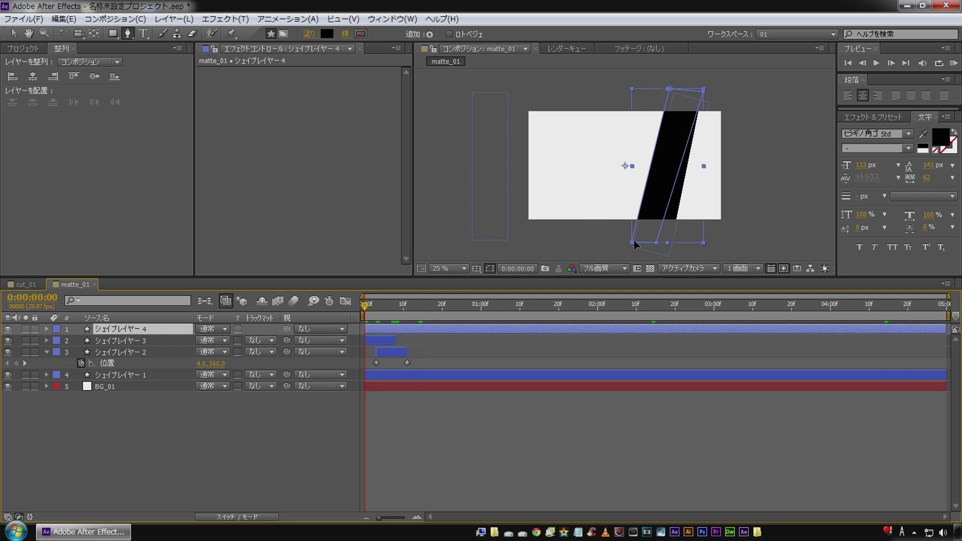
{"action": "mouse_move", "coordinate": [631, 242]}
{"action": "left_mouse_down"}
{"action": "mouse_move", "coordinate": [611, 240]}
{"action": "mouse_move", "coordinate": [626, 239]}
{"action": "left_mouse_up"}
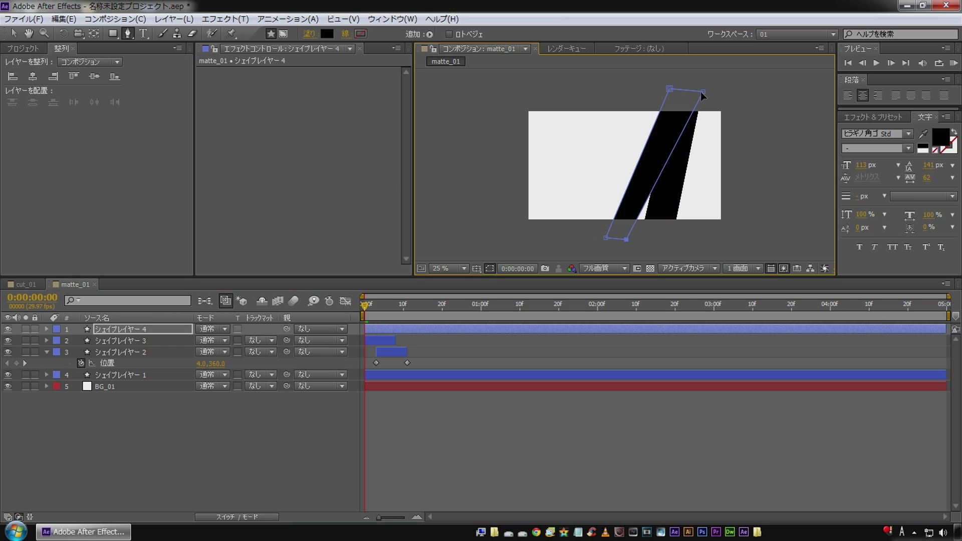
{"action": "left_click_drag", "start_coordinate": [702, 92], "coordinate": [661, 88]}
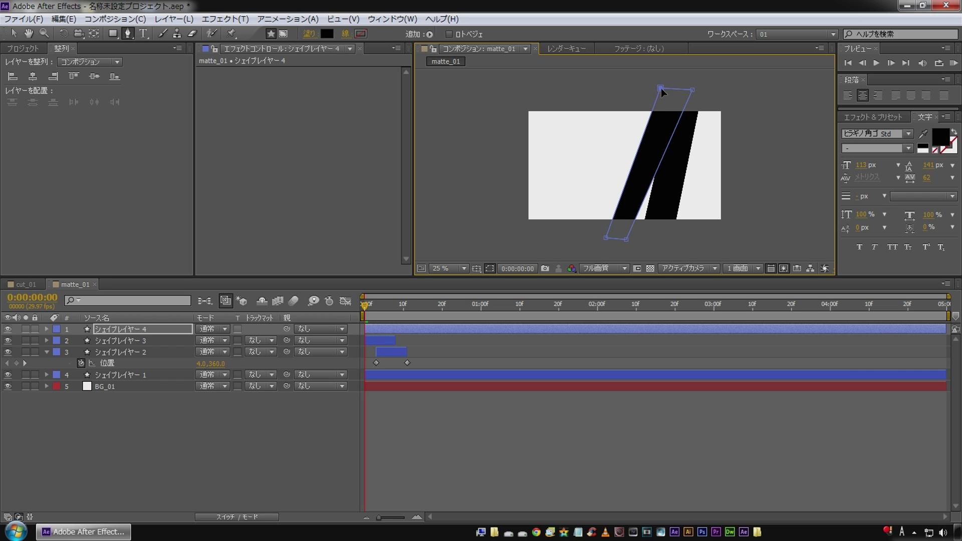
{"action": "left_click", "coordinate": [111, 330]}
Keyframe the bar's Position from 1460,360 at 0f to -520,360 at 7f, then preview.
{"action": "key", "text": "p"}
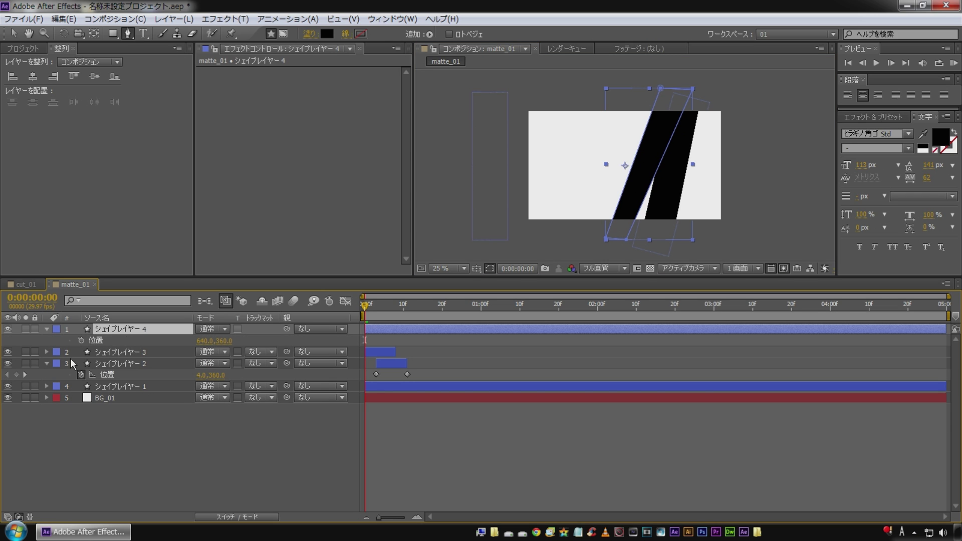
{"action": "left_click", "coordinate": [80, 340]}
{"action": "left_click_drag", "start_coordinate": [199, 342], "coordinate": [315, 325]}
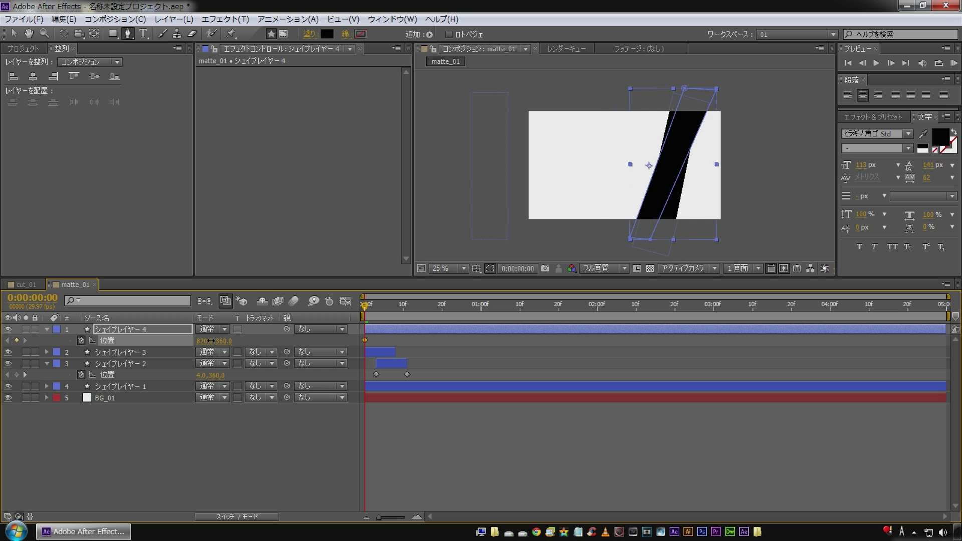
{"action": "left_click", "coordinate": [392, 305]}
{"action": "left_click_drag", "start_coordinate": [207, 341], "coordinate": [82, 338]}
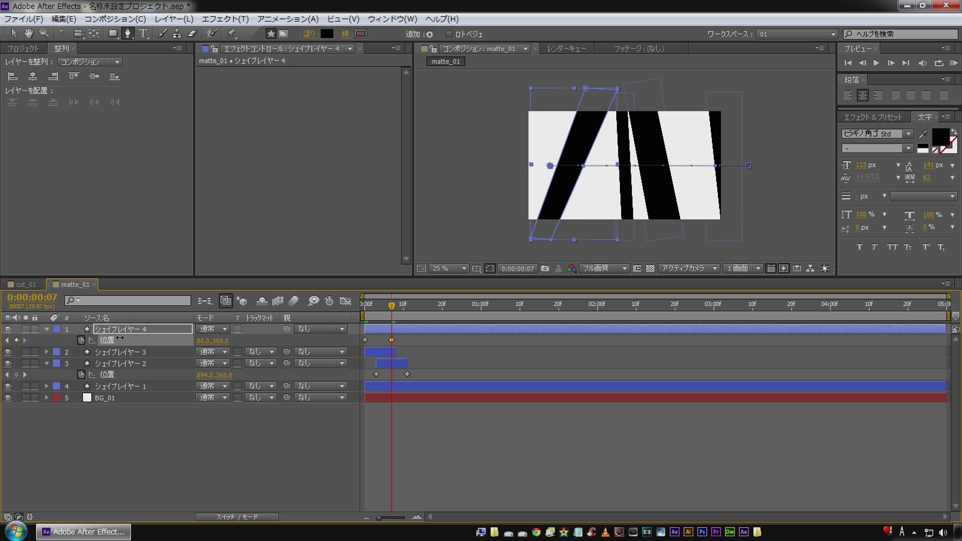
{"action": "left_click", "coordinate": [111, 459]}
{"action": "key", "text": "space"}
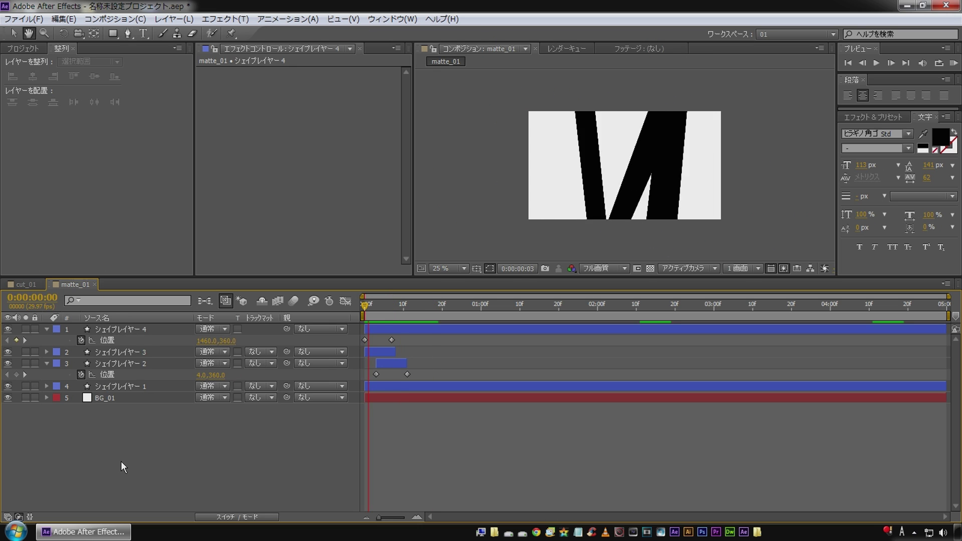
Move the second Position keyframe slightly later and preview again.
{"action": "left_click_drag", "start_coordinate": [392, 340], "coordinate": [402, 340]}
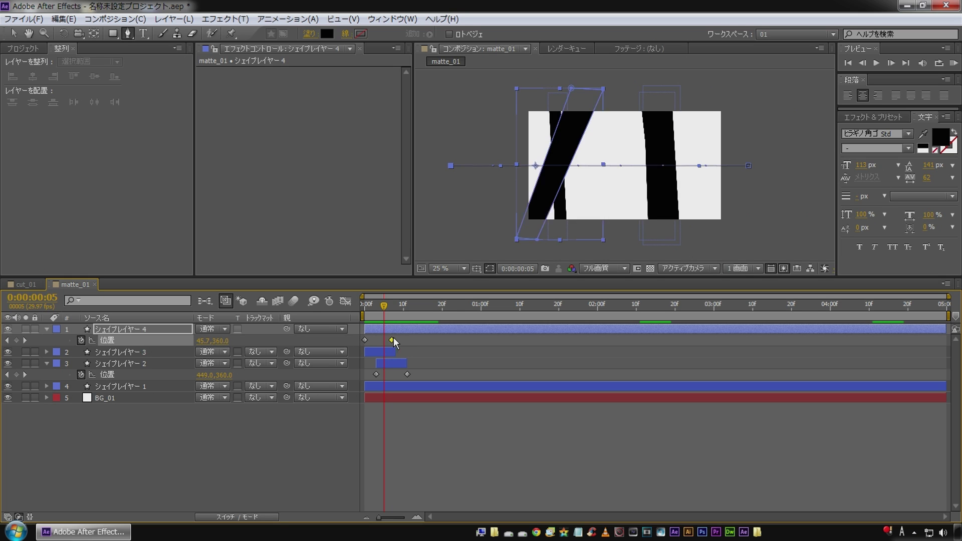
{"action": "left_click_drag", "start_coordinate": [384, 305], "coordinate": [365, 304]}
{"action": "left_click", "coordinate": [200, 470]}
{"action": "key", "text": "space"}
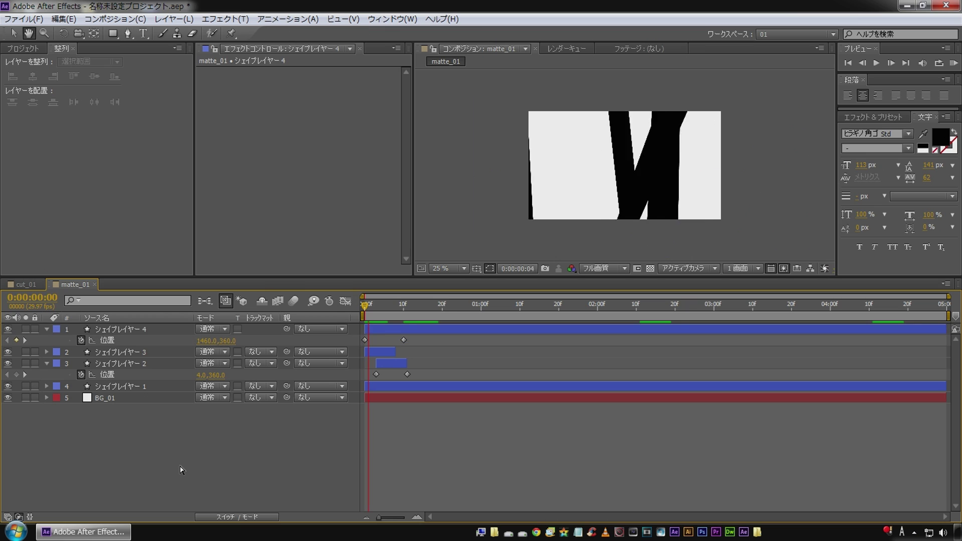
Trim Shape Layer 4 to end at its 10f keyframe, shift it later, and preview.
{"action": "left_click", "coordinate": [7, 340]}
{"action": "left_click", "coordinate": [126, 329]}
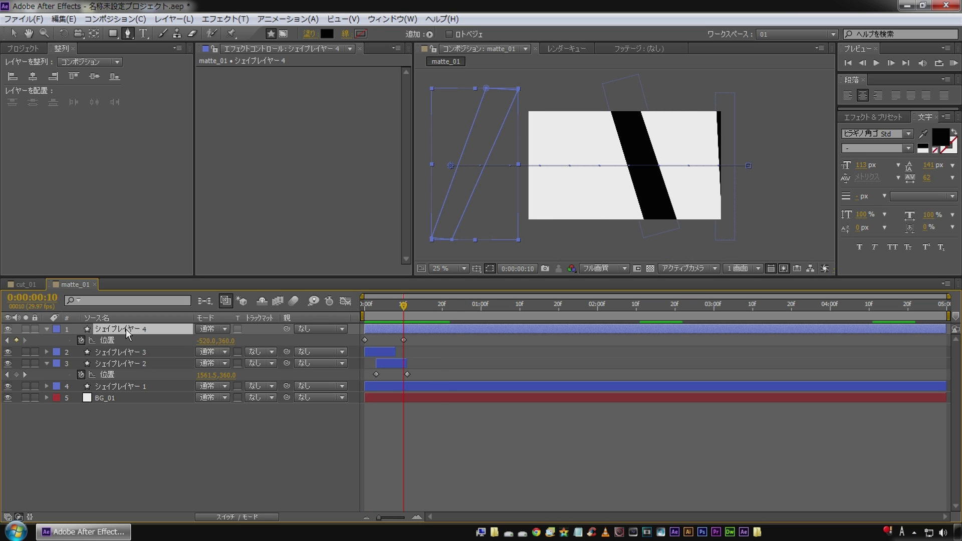
{"action": "key", "text": "alt+]"}
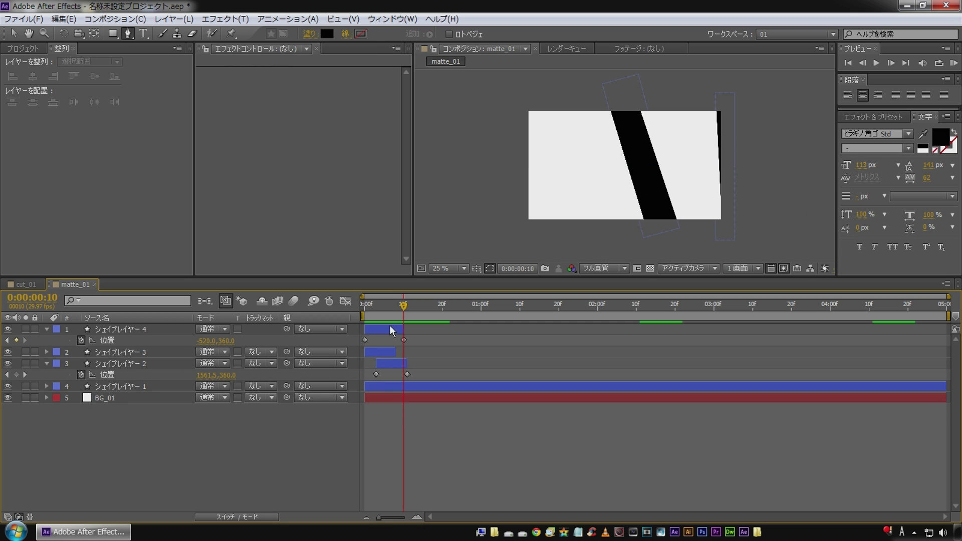
{"action": "left_click_drag", "start_coordinate": [372, 327], "coordinate": [388, 327]}
{"action": "key", "text": "Home"}
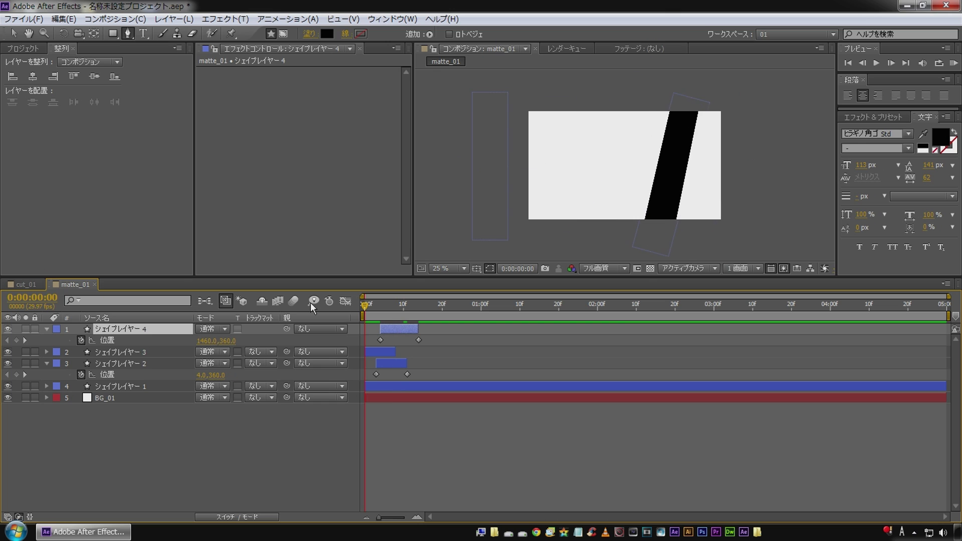
{"action": "left_click", "coordinate": [243, 467]}
{"action": "key", "text": "space"}
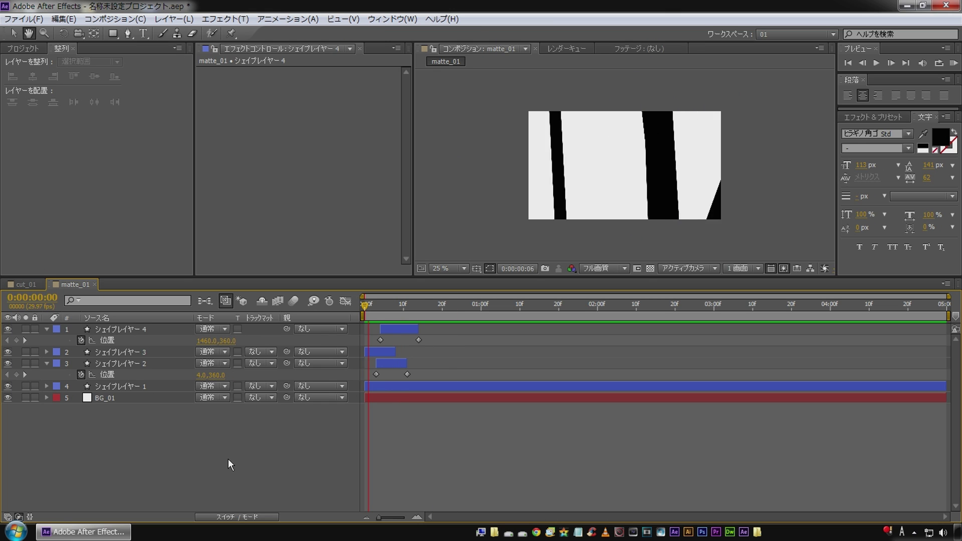
{"action": "key", "text": "space"}
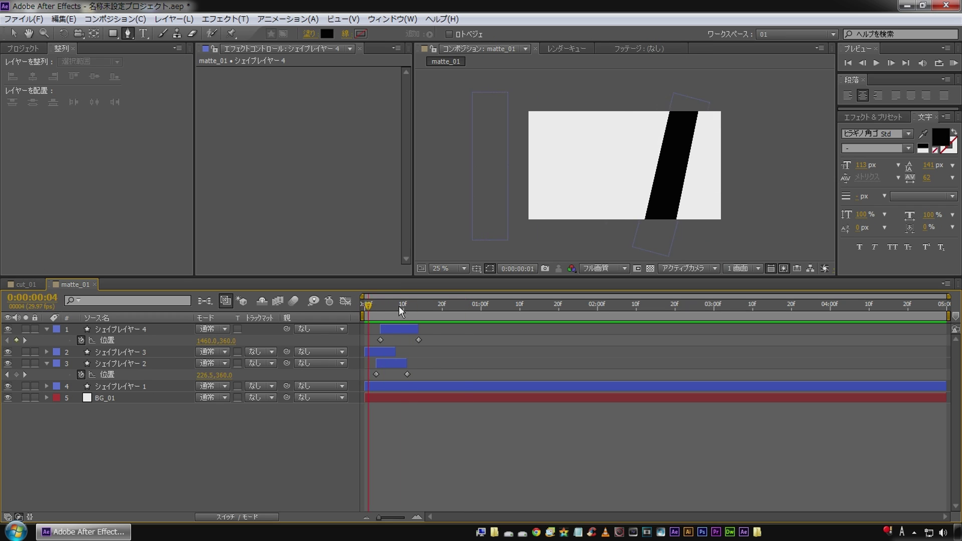
{"action": "key", "text": "space"}
Duplicate the three bar layers, move the copies to about 2 seconds and below the originals.
{"action": "left_click", "coordinate": [129, 328]}
{"action": "left_click", "coordinate": [118, 364], "text": "shift"}
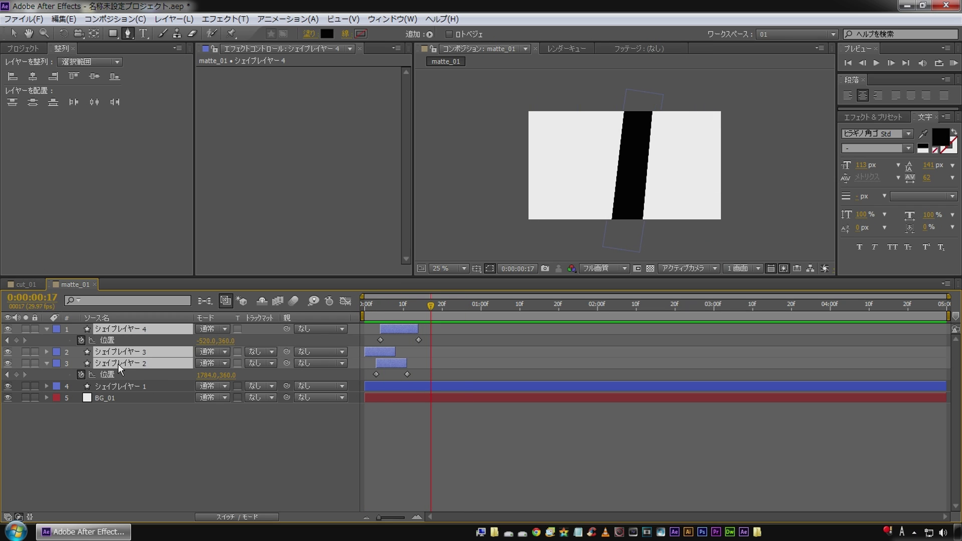
{"action": "key", "text": "ctrl+d"}
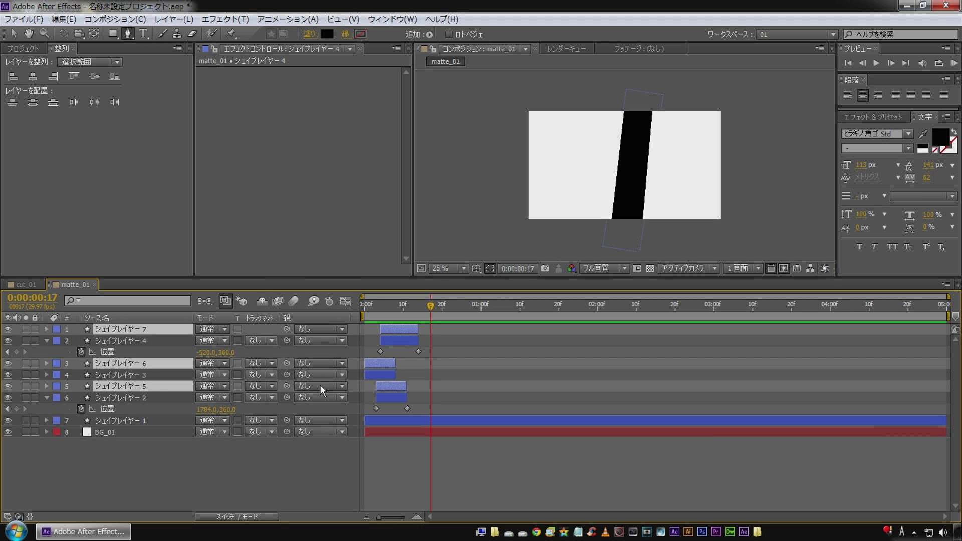
{"action": "left_click_drag", "start_coordinate": [386, 386], "coordinate": [591, 386]}
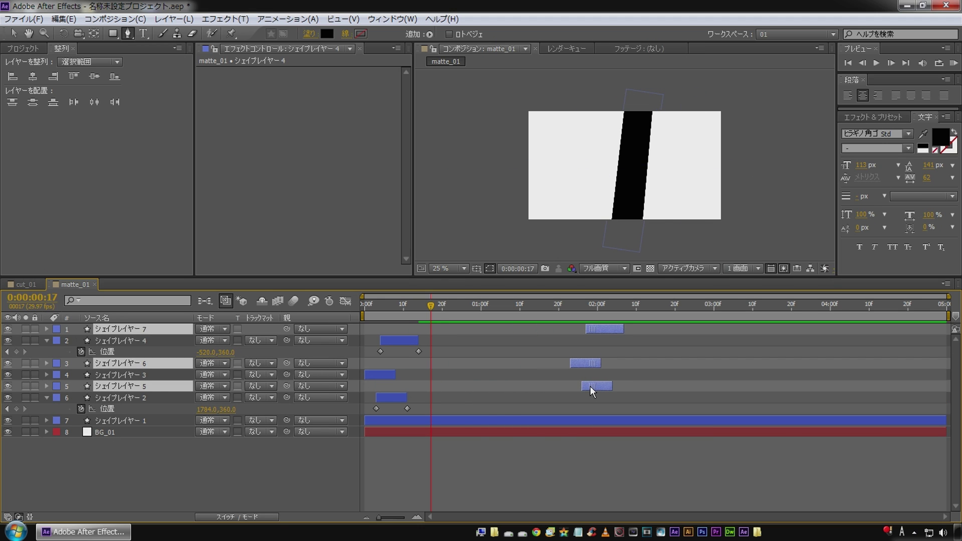
{"action": "left_click_drag", "start_coordinate": [115, 386], "coordinate": [126, 412]}
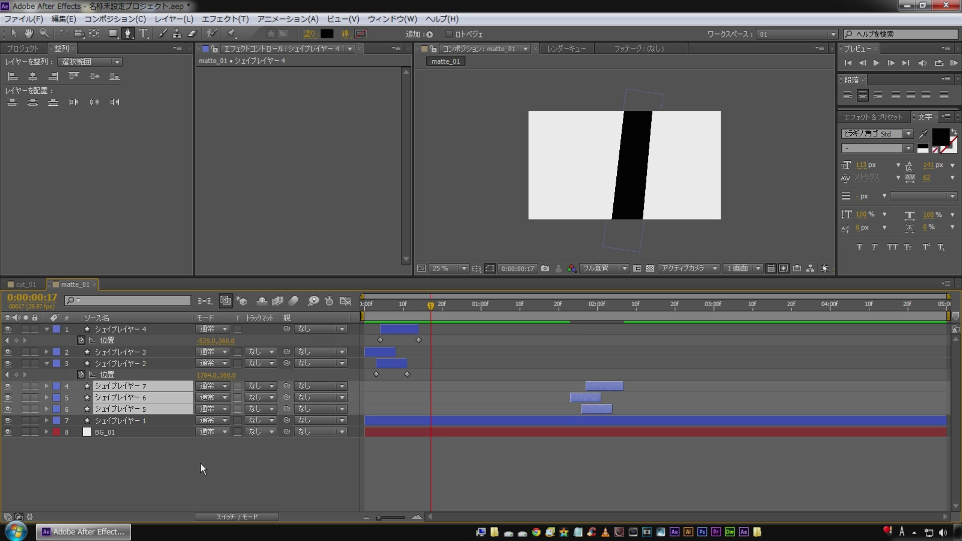
{"action": "left_click", "coordinate": [200, 460]}
Preview, shift two copied bars slightly earlier, and hide BG_01 at 1:18.
{"action": "key", "text": "KP_0"}
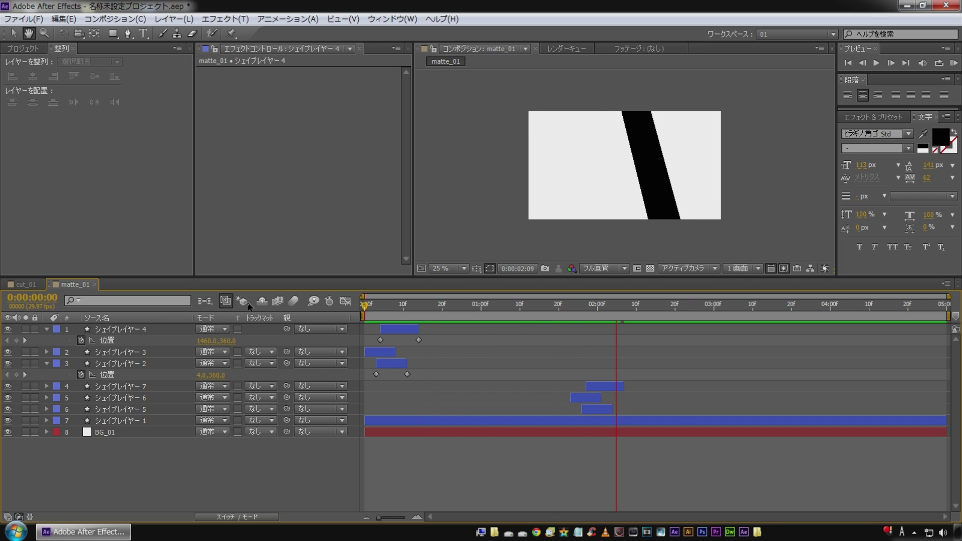
{"action": "key", "text": "g"}
{"action": "left_click", "coordinate": [567, 311]}
{"action": "left_click_drag", "start_coordinate": [586, 396], "coordinate": [591, 387]}
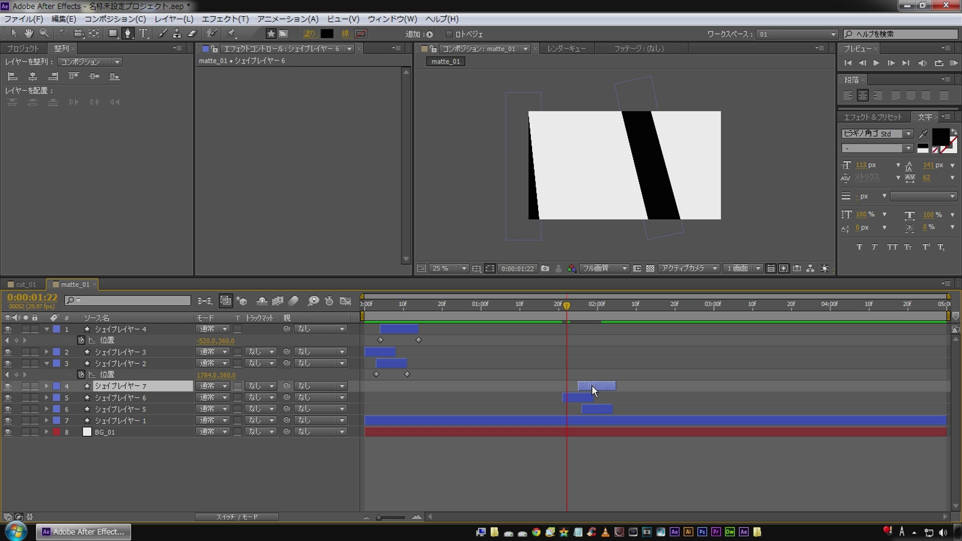
{"action": "left_click", "coordinate": [552, 312]}
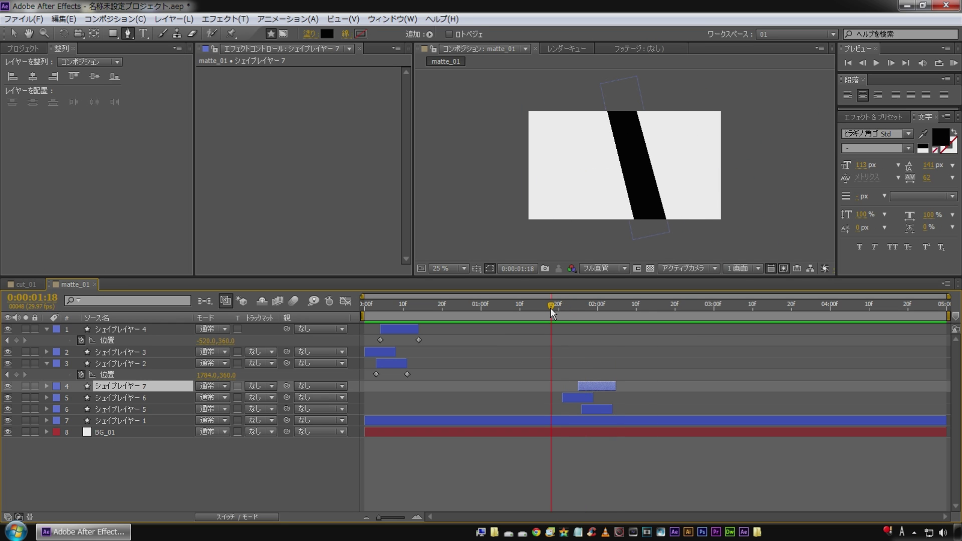
{"action": "left_click", "coordinate": [8, 432]}
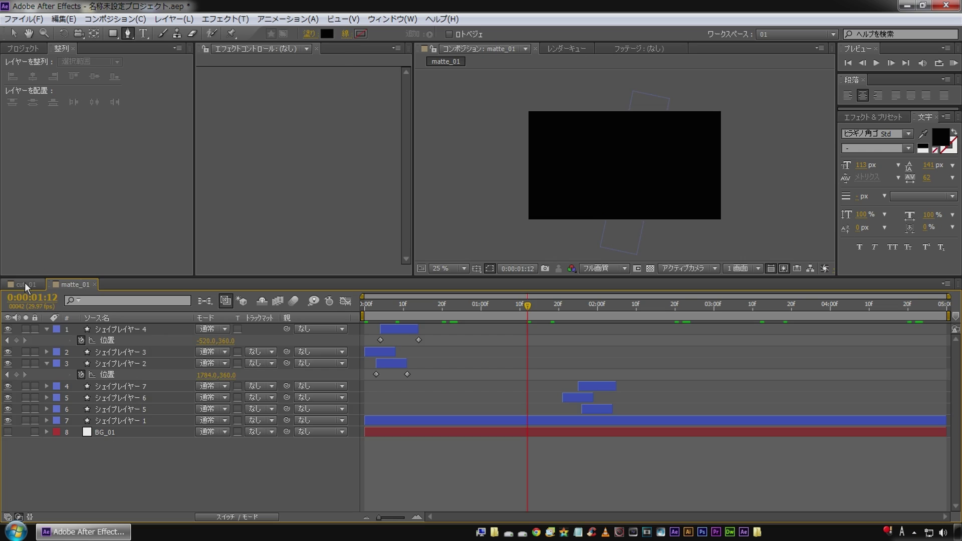
In cut_01, duplicate the Text & Track Matte title, hide the copy, and reselect the original.
{"action": "left_click", "coordinate": [25, 284]}
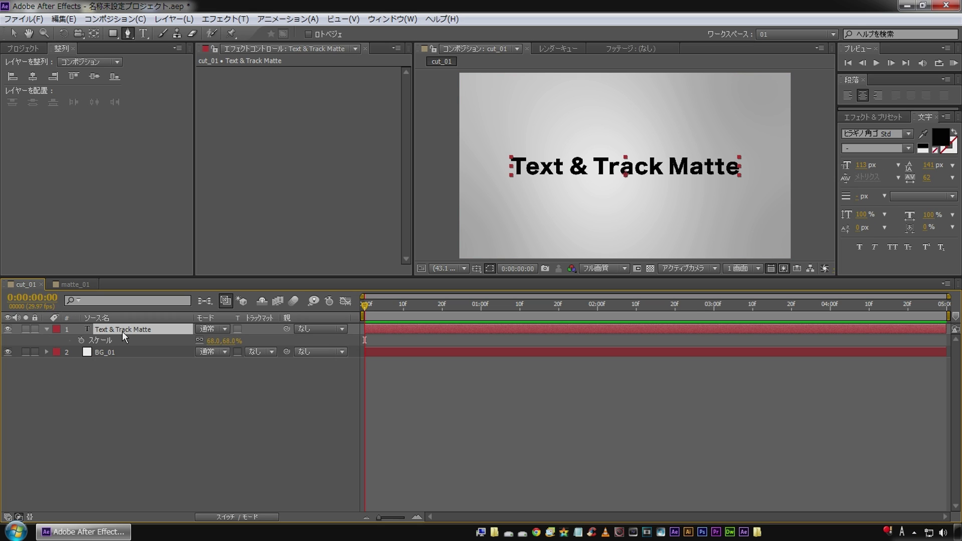
{"action": "key", "text": "ctrl+d"}
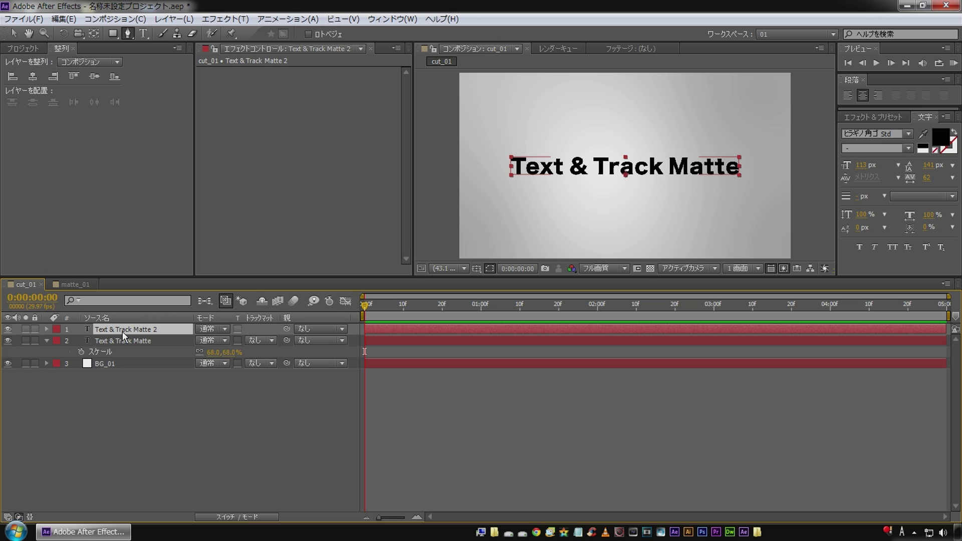
{"action": "left_click", "coordinate": [8, 330]}
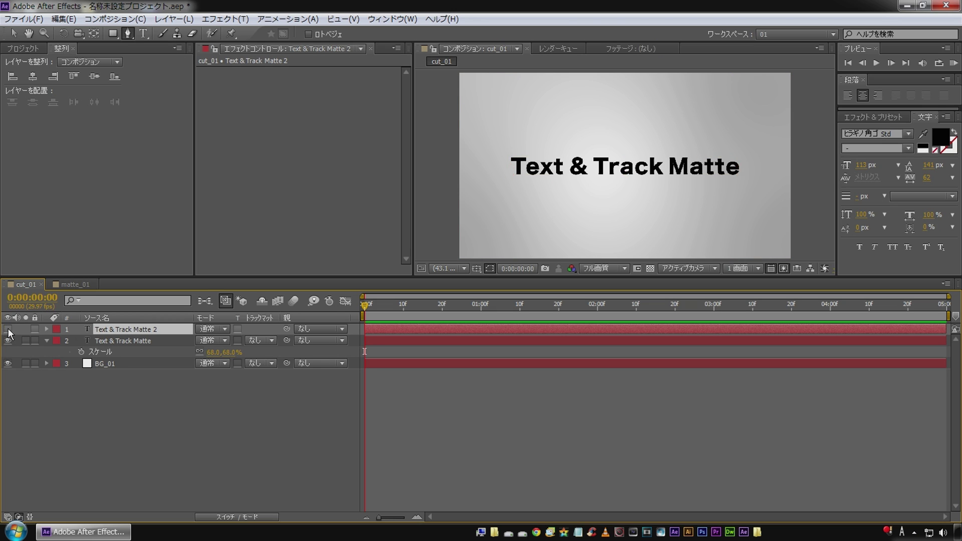
{"action": "left_click", "coordinate": [129, 340]}
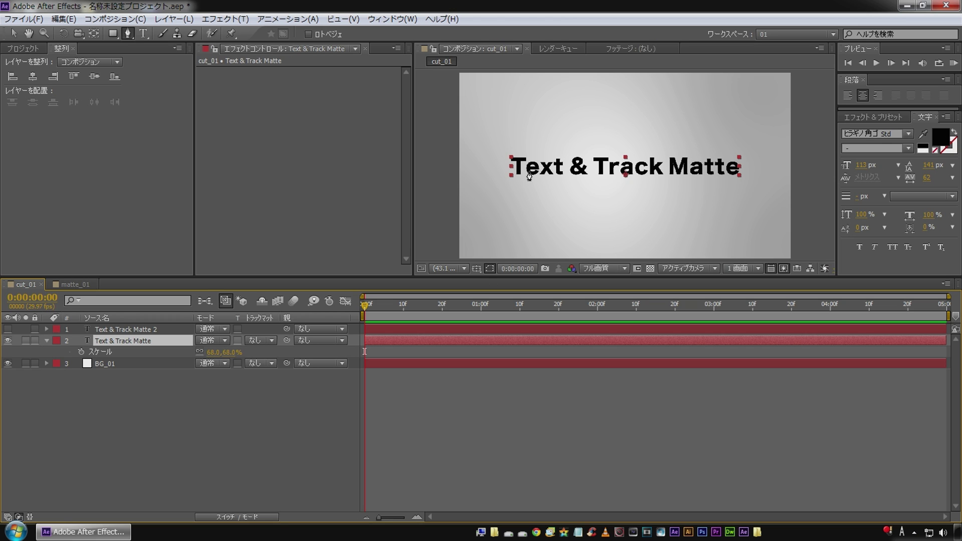
Duplicate BG_01 and set the upper copy's Track Matte to Alpha Matte "Text & Track Matte".
{"action": "left_click", "coordinate": [121, 363]}
{"action": "key", "text": "ctrl+d"}
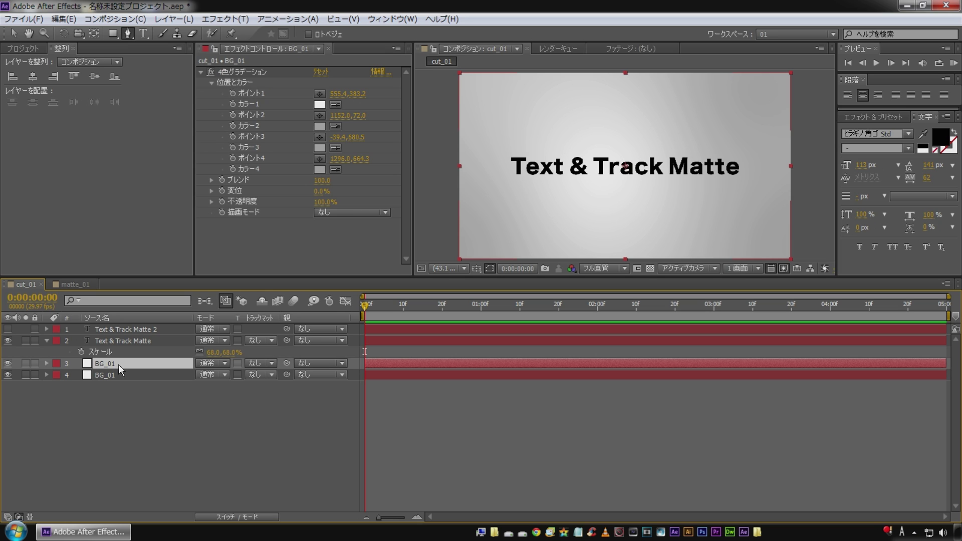
{"action": "left_click", "coordinate": [131, 340]}
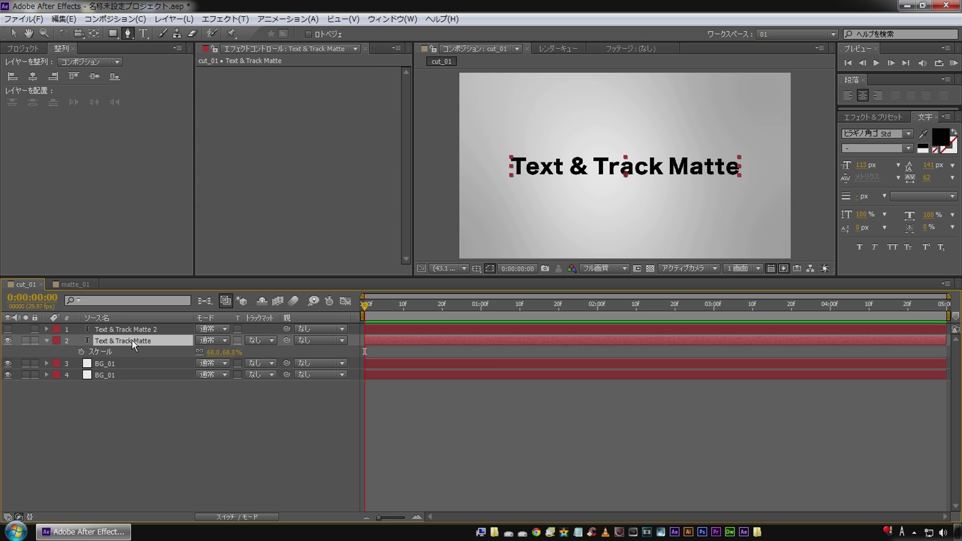
{"action": "left_click", "coordinate": [109, 366]}
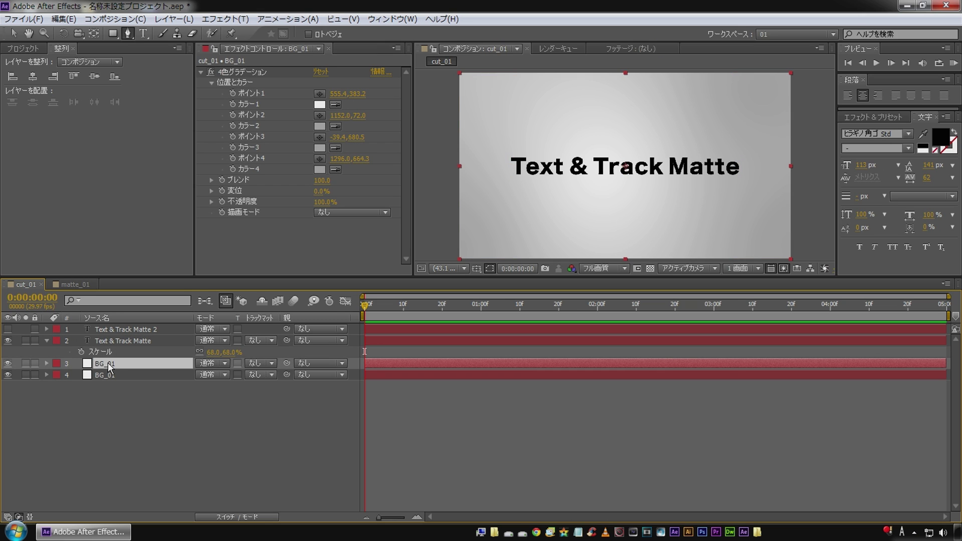
{"action": "left_click", "coordinate": [259, 363]}
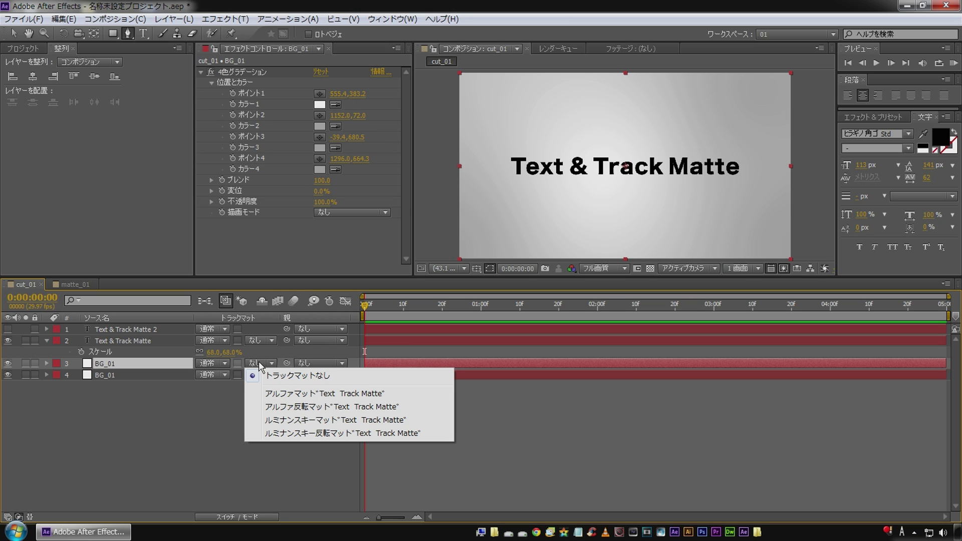
{"action": "left_click", "coordinate": [281, 396]}
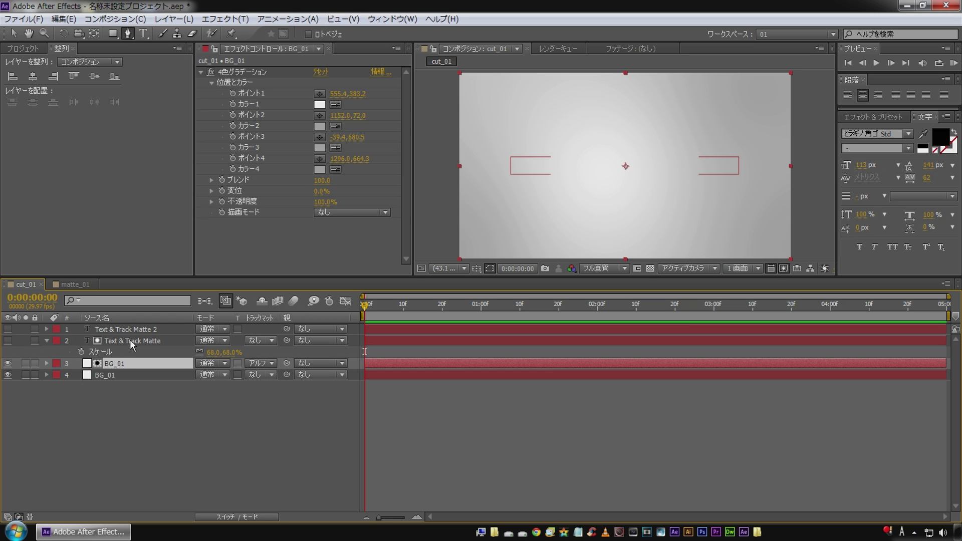
Toggle the lower BG_01 and black title copy on and off to check the matted text.
{"action": "left_click", "coordinate": [8, 375]}
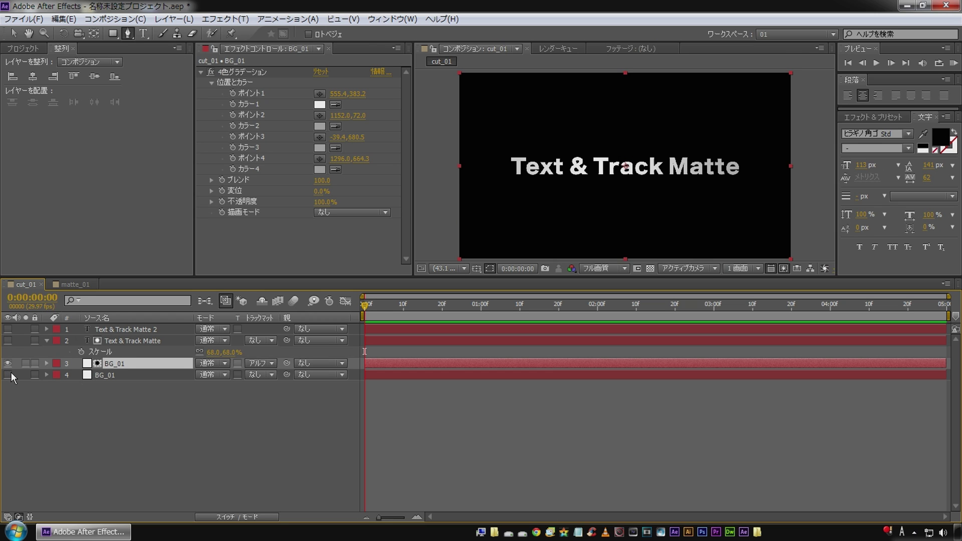
{"action": "left_click", "coordinate": [128, 340]}
{"action": "left_click", "coordinate": [115, 363]}
{"action": "key", "text": "v"}
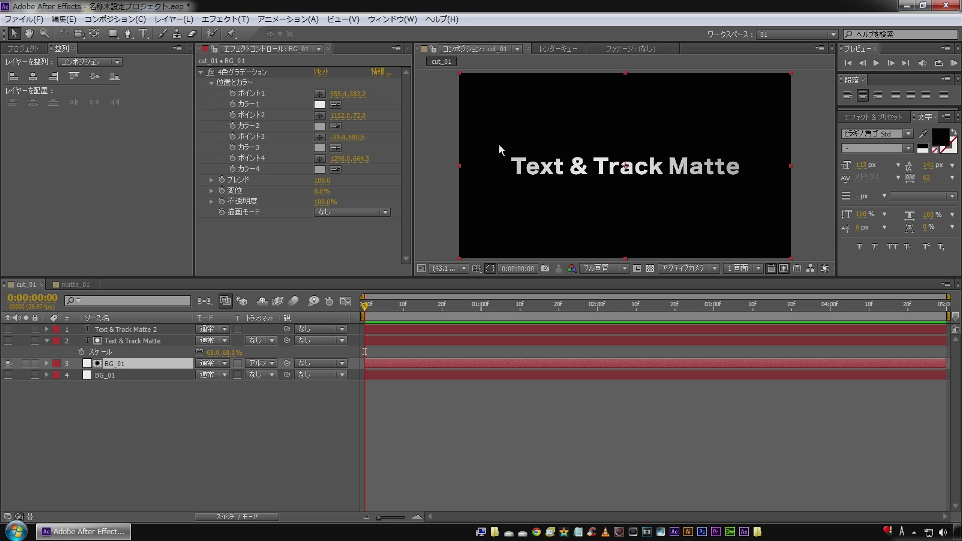
{"action": "left_click", "coordinate": [8, 375]}
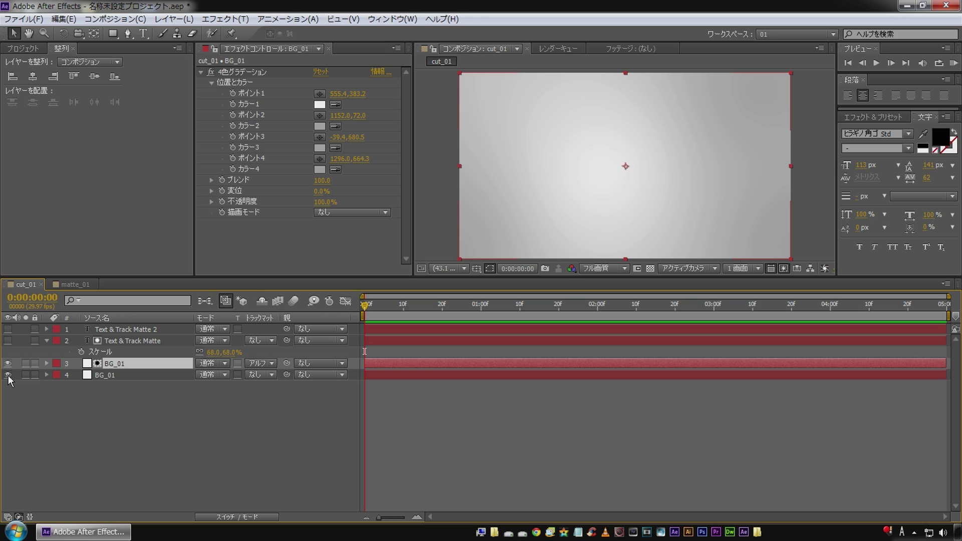
{"action": "left_click", "coordinate": [8, 375]}
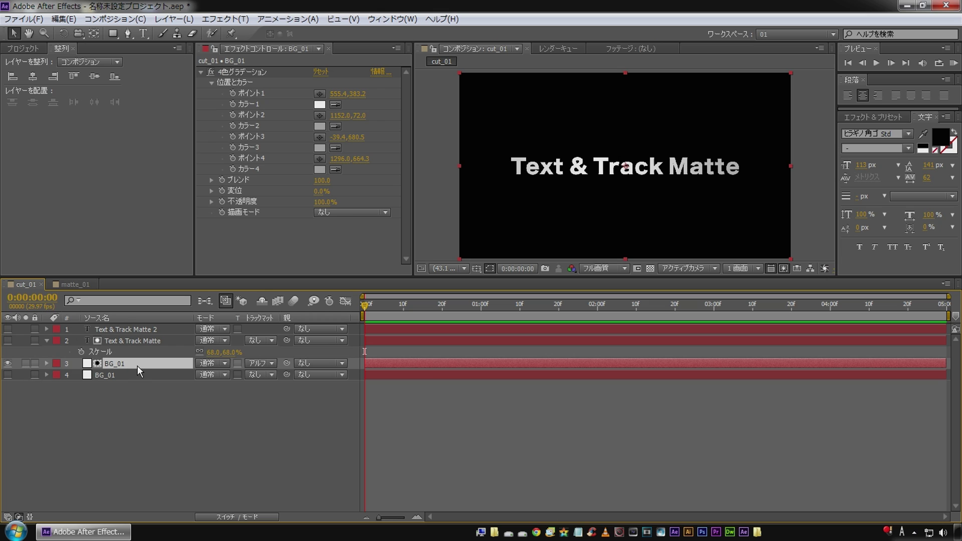
{"action": "left_click", "coordinate": [8, 329]}
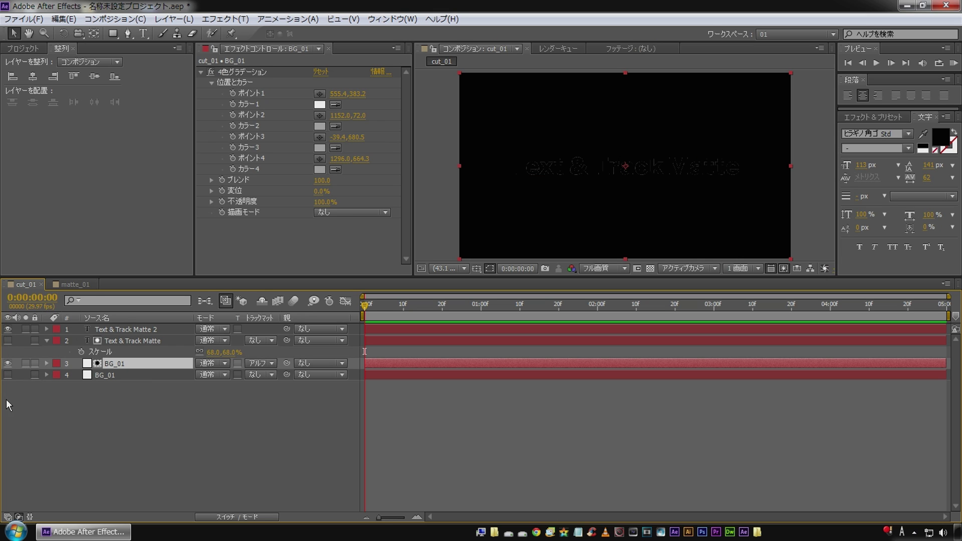
{"action": "left_click", "coordinate": [8, 375]}
{"action": "left_click", "coordinate": [8, 330]}
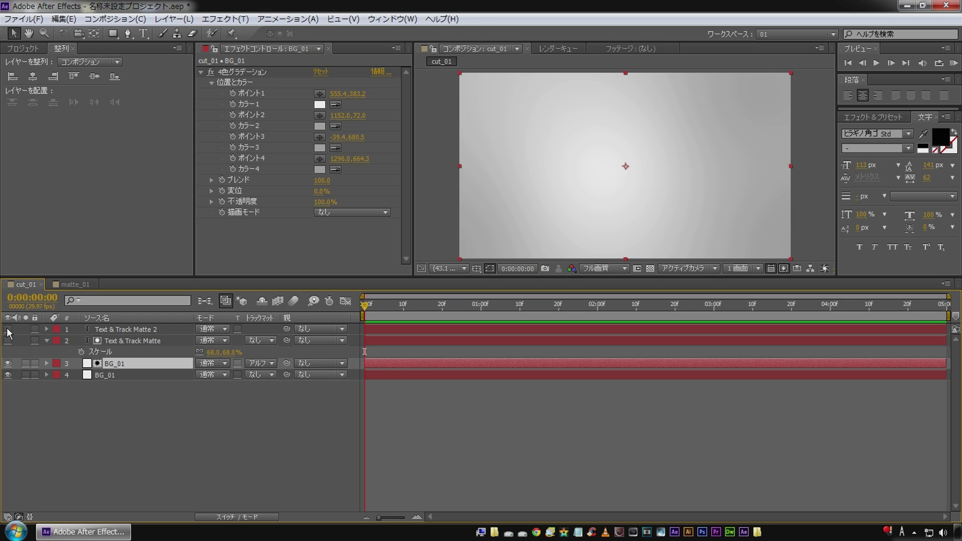
{"action": "left_click", "coordinate": [8, 375]}
{"action": "left_click", "coordinate": [8, 375]}
{"action": "left_click", "coordinate": [14, 52]}
Nest matte_01 between the two BG_01 layers and preview the sweeping bars.
{"action": "left_click", "coordinate": [46, 242]}
{"action": "left_click", "coordinate": [25, 166]}
{"action": "left_click_drag", "start_coordinate": [25, 166], "coordinate": [98, 368]}
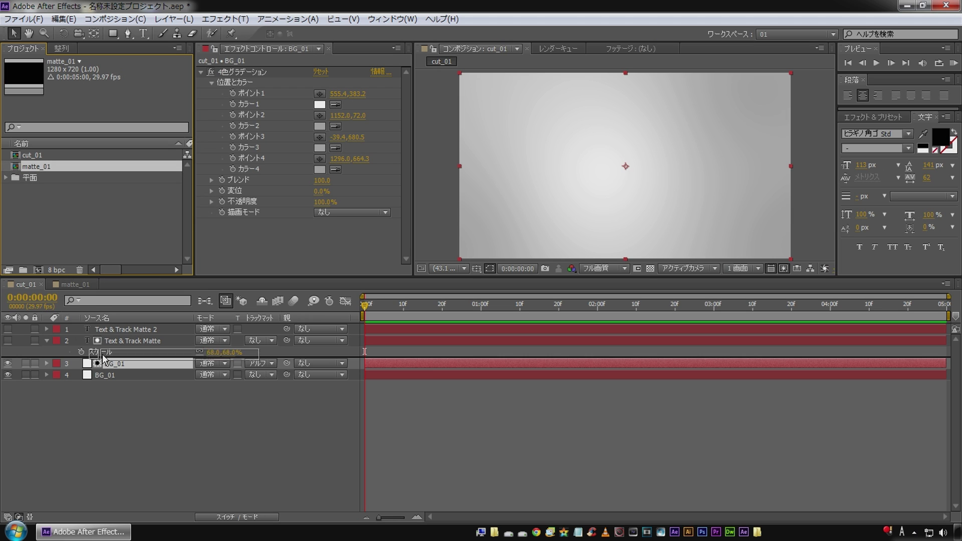
{"action": "key", "text": "space"}
{"action": "left_click", "coordinate": [128, 446]}
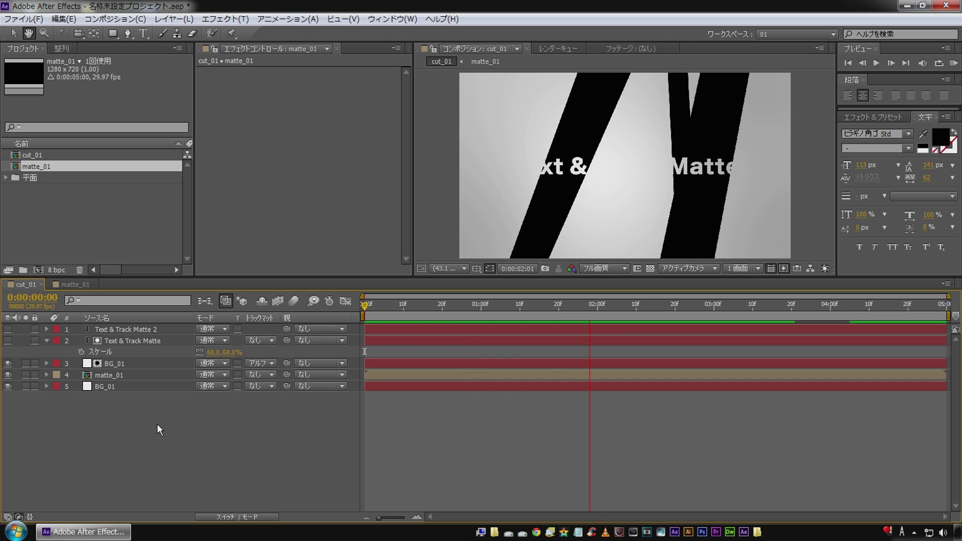
{"action": "key", "text": "space"}
{"action": "key", "text": "space"}
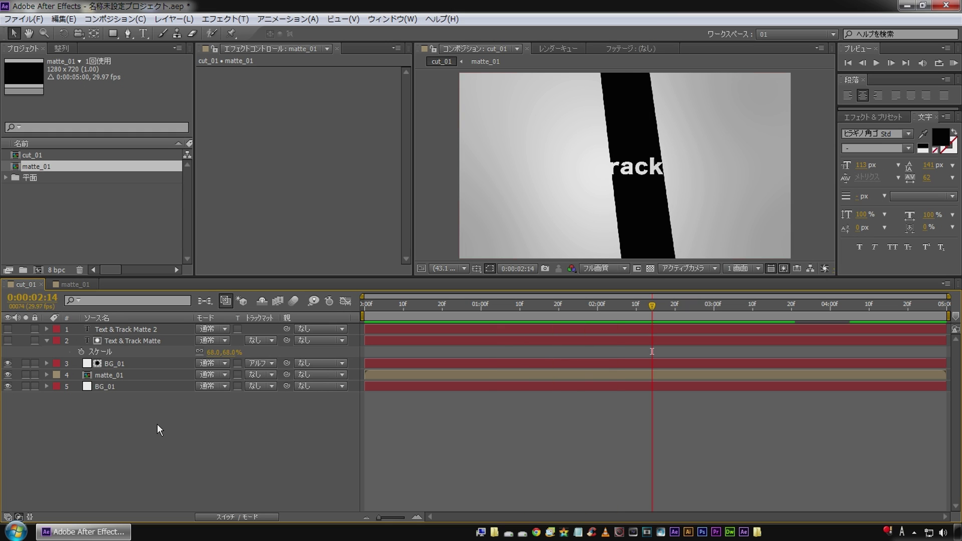
{"action": "key", "text": "space"}
Show the black title copy, compare in preview, and nest another matte_01 at the top.
{"action": "left_click", "coordinate": [110, 332]}
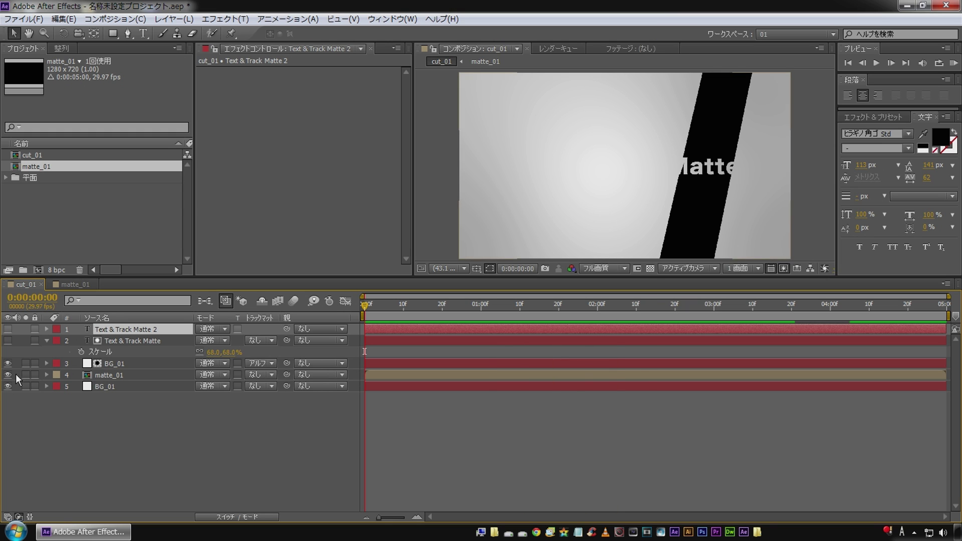
{"action": "left_click", "coordinate": [8, 329]}
{"action": "key", "text": "space"}
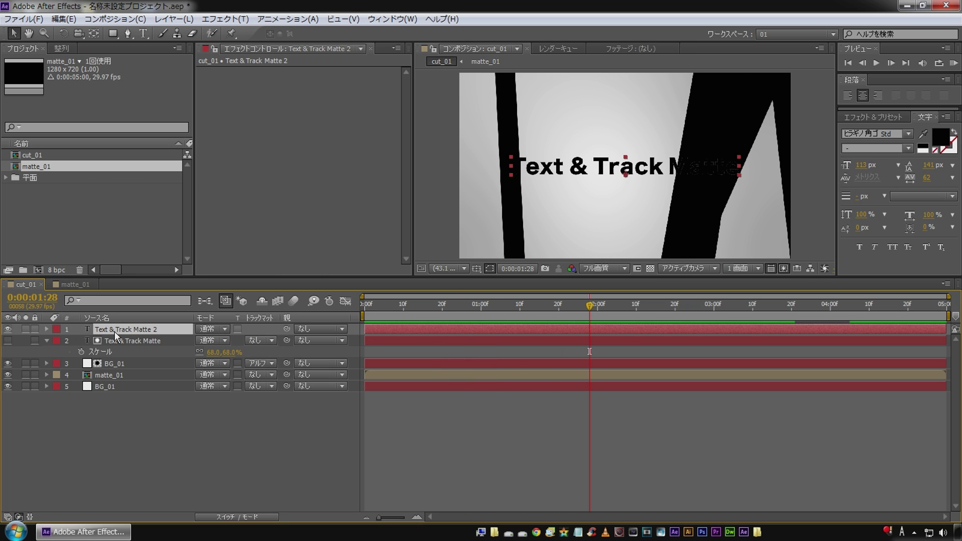
{"action": "left_click", "coordinate": [7, 330]}
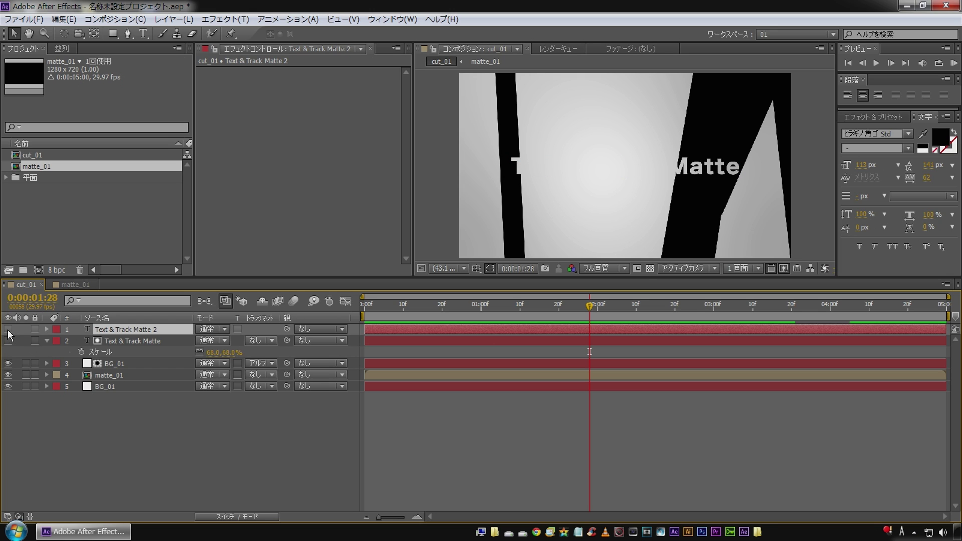
{"action": "left_click", "coordinate": [7, 329]}
{"action": "left_click", "coordinate": [555, 306]}
{"action": "mouse_move", "coordinate": [554, 309]}
{"action": "left_mouse_down"}
{"action": "mouse_move", "coordinate": [490, 312]}
{"action": "mouse_move", "coordinate": [532, 312]}
{"action": "left_mouse_up"}
{"action": "left_click_drag", "start_coordinate": [37, 165], "coordinate": [110, 325]}
{"action": "left_click", "coordinate": [105, 343]}
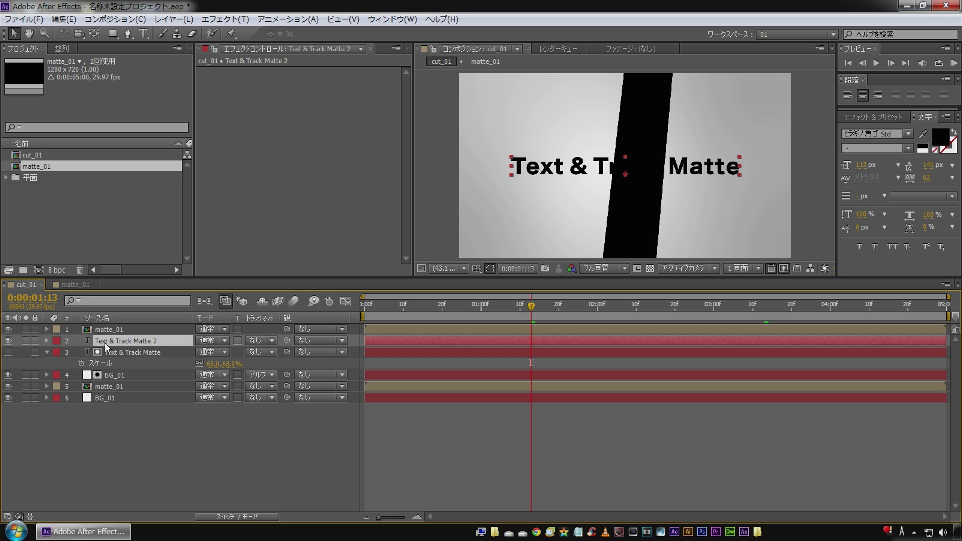
Give Text & Track Matte 2 an Alpha Inverted Matte from matte_01, then hide the lower BG_01 and matte_01 layers.
{"action": "left_click", "coordinate": [254, 341]}
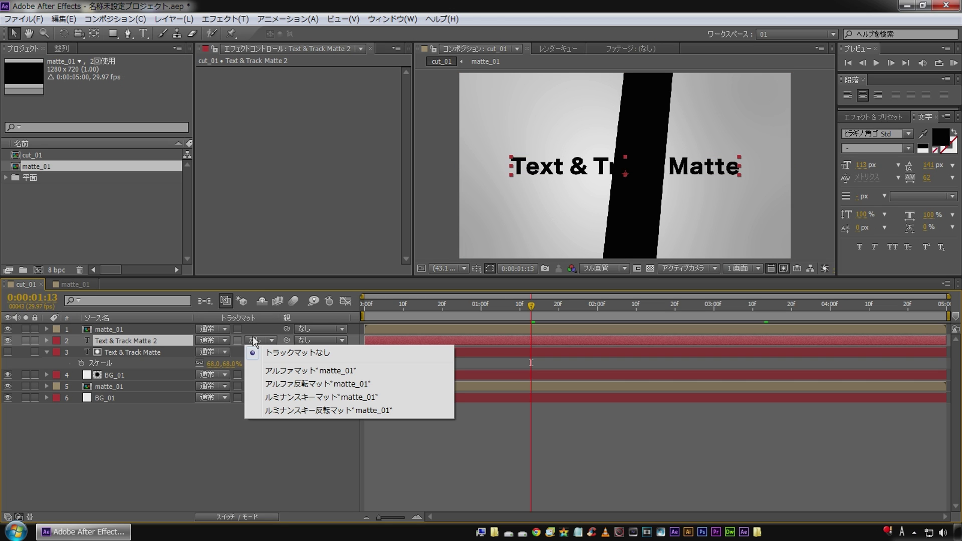
{"action": "left_click", "coordinate": [313, 385]}
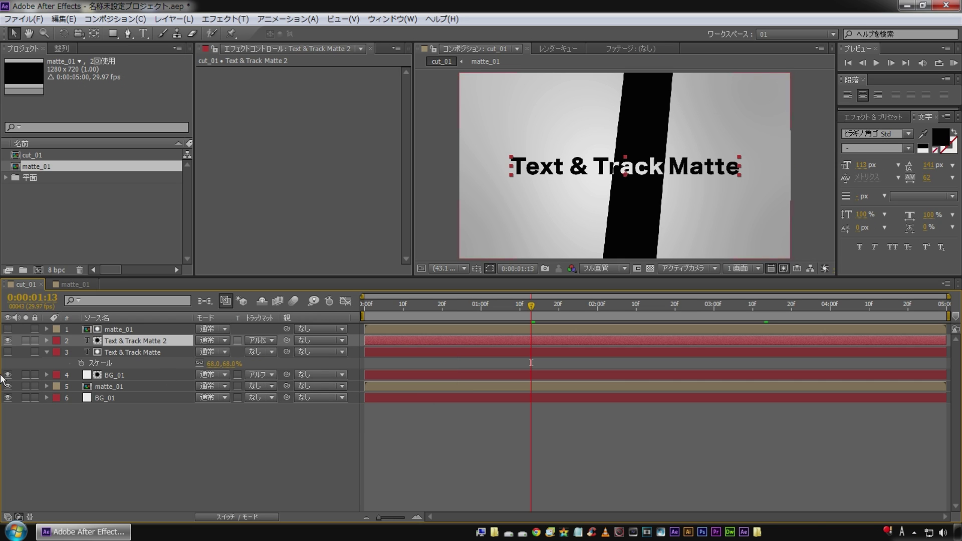
{"action": "left_click", "coordinate": [8, 375]}
{"action": "left_click", "coordinate": [8, 386]}
{"action": "left_click_drag", "start_coordinate": [540, 310], "coordinate": [435, 314]}
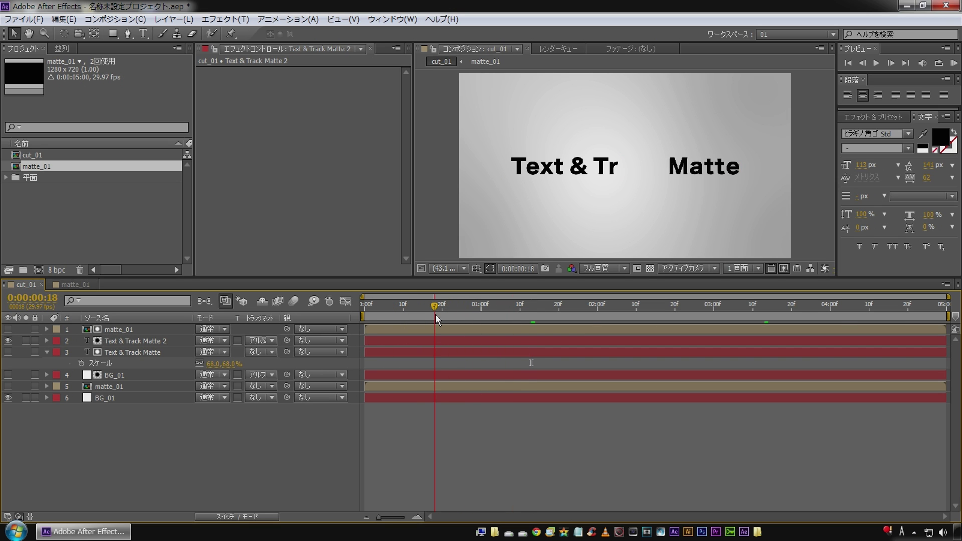
{"action": "left_click", "coordinate": [121, 330]}
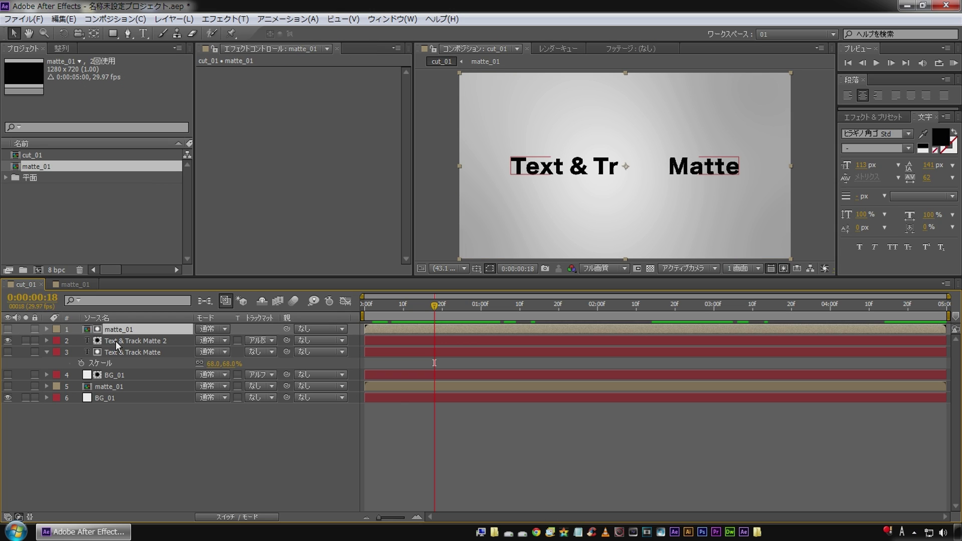
Make the lower BG_01 and matte_01 layers visible again and return to the comp start.
{"action": "left_click", "coordinate": [115, 341]}
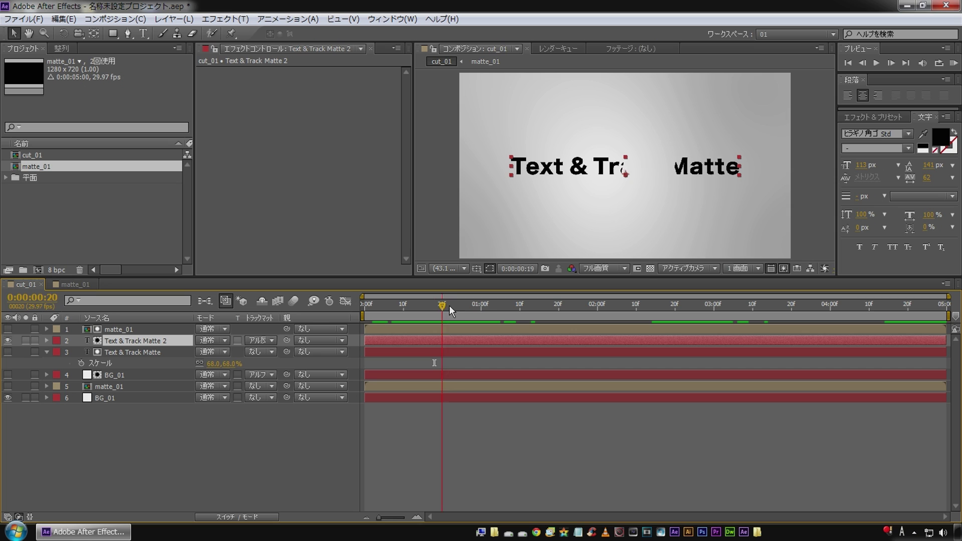
{"action": "left_click_drag", "start_coordinate": [440, 305], "coordinate": [447, 308]}
{"action": "left_click_drag", "start_coordinate": [8, 375], "coordinate": [8, 387]}
{"action": "key", "text": "Home"}
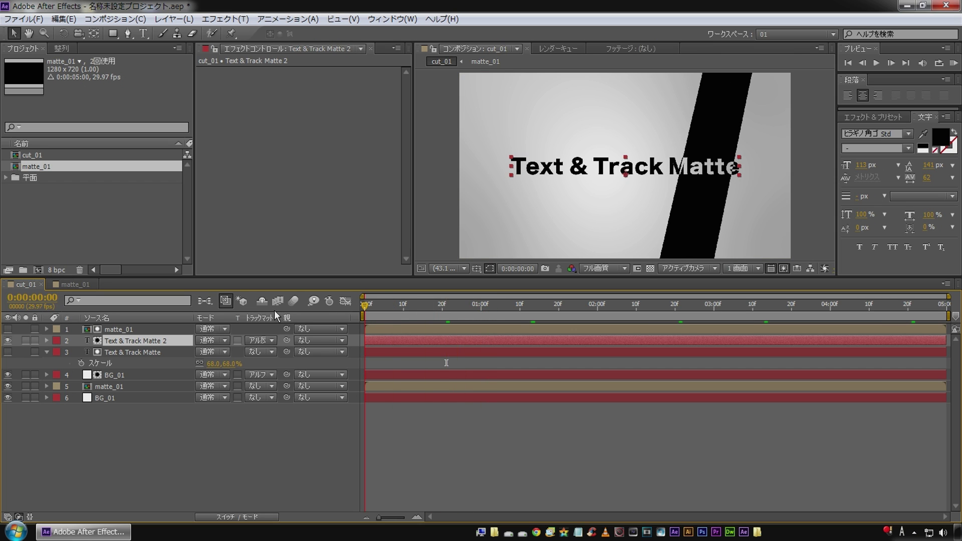
RAM-preview the cut_01 title animation twice.
{"action": "left_click", "coordinate": [215, 446]}
{"action": "key", "text": "space"}
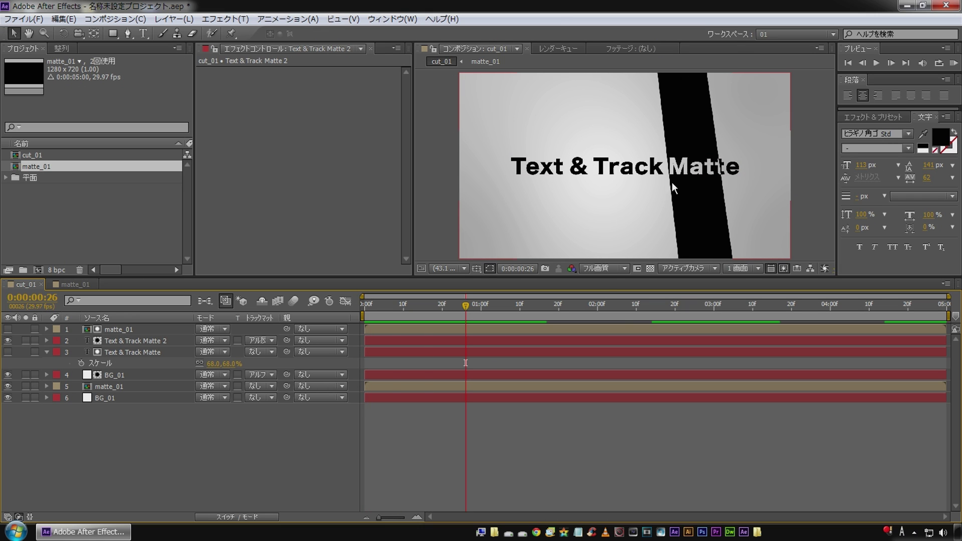
{"action": "key", "text": "space"}
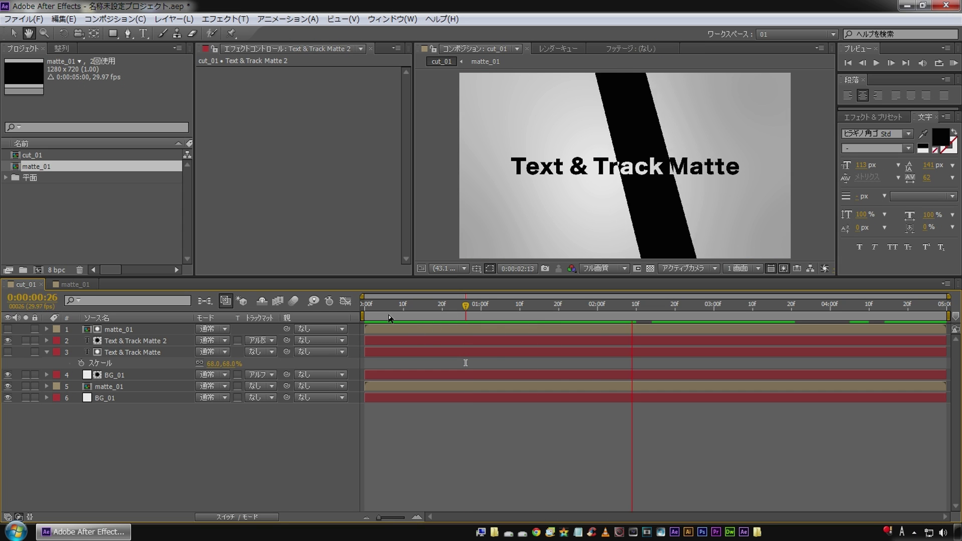